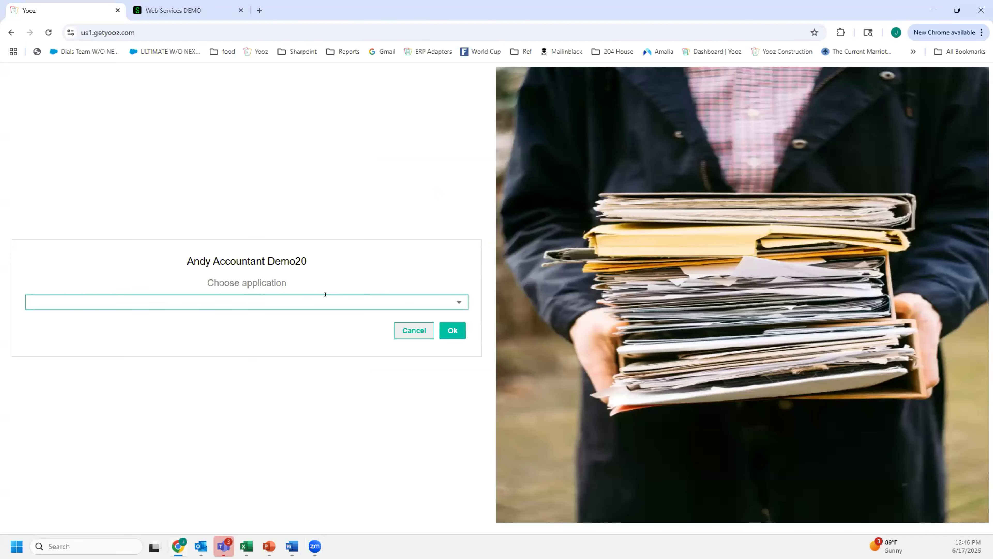
- Open the yoozdemo20 application and list the to-do tasks for all organizational units
left_click(326, 295)
type("20")
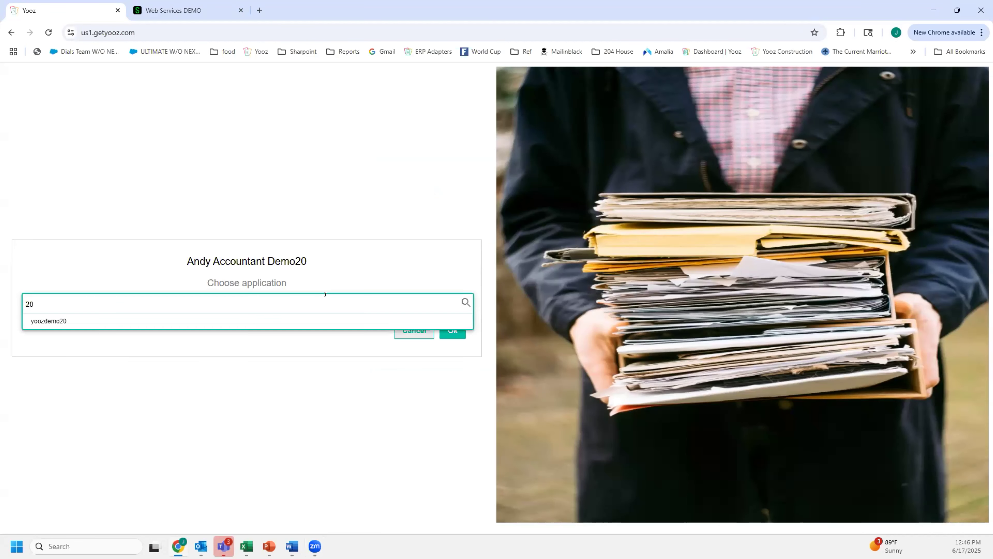
left_click(317, 320)
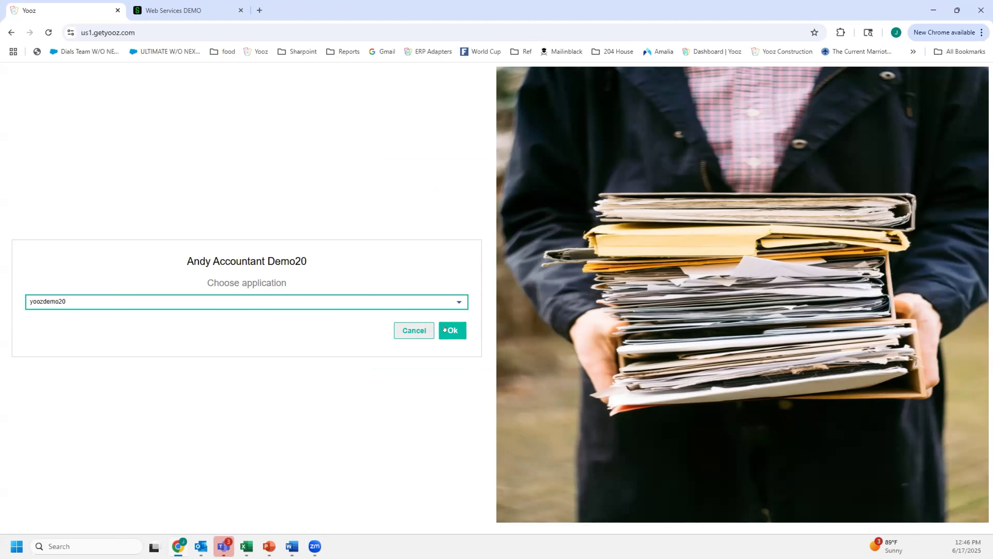
left_click(449, 329)
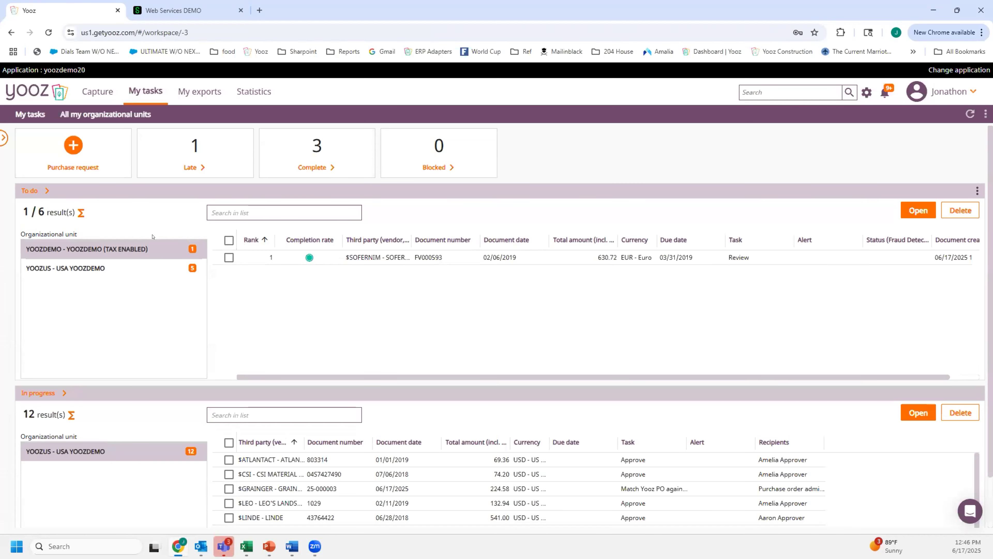
left_click(152, 242)
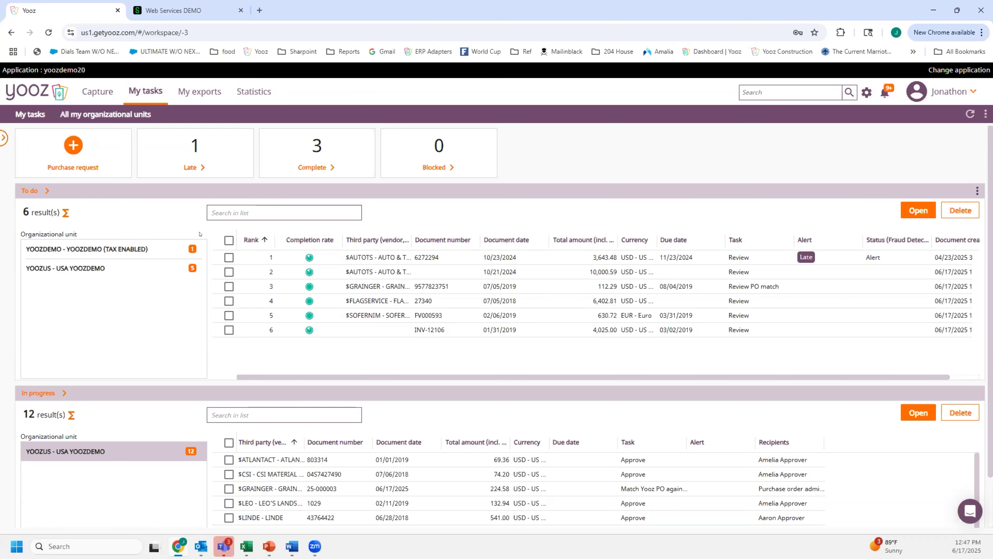
- Open the invoice collection page in the capture area to view the Invoice Fetcher access for each organizational unit
left_click(103, 93)
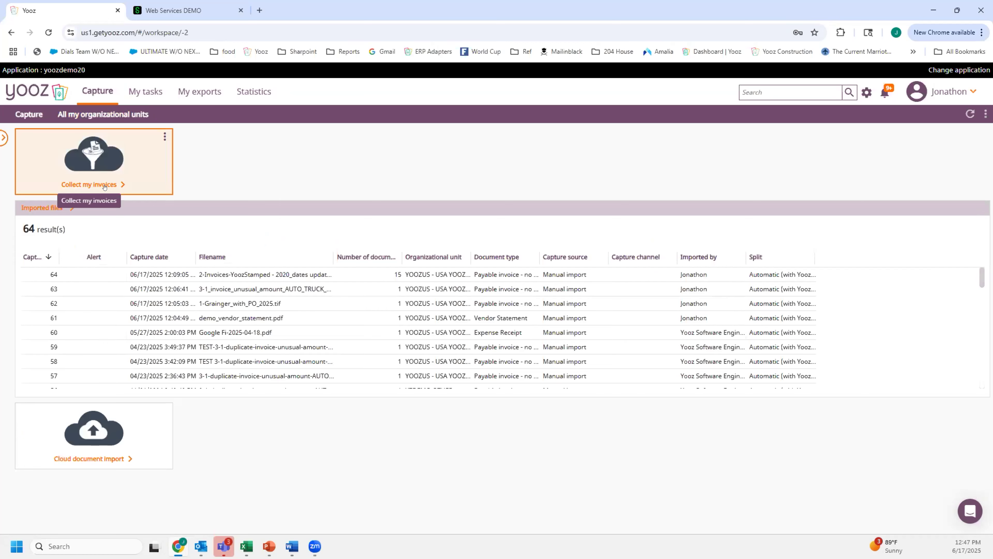
left_click(105, 186)
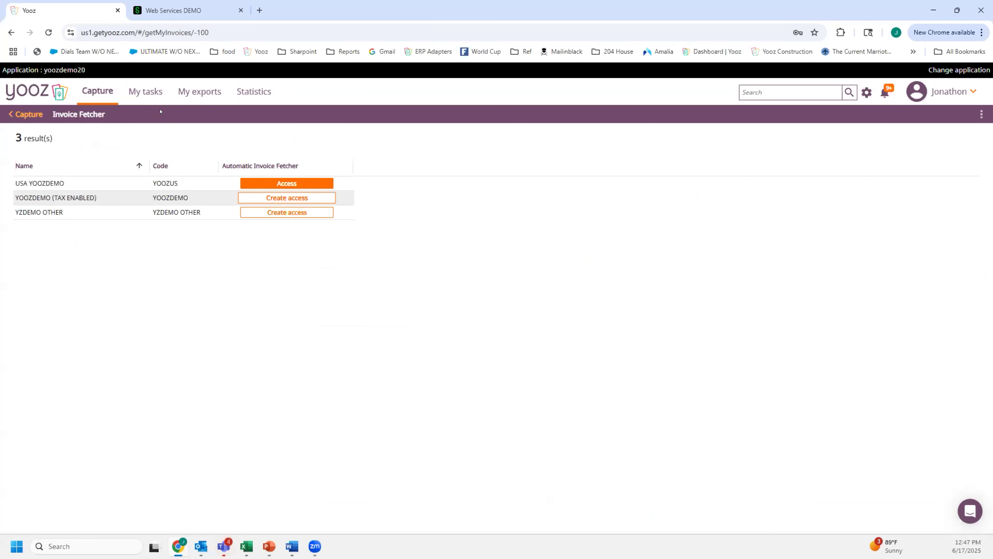
- Return to the task overview, clear the organizational unit filter, and review the to-do and in-progress lists
left_click(152, 101)
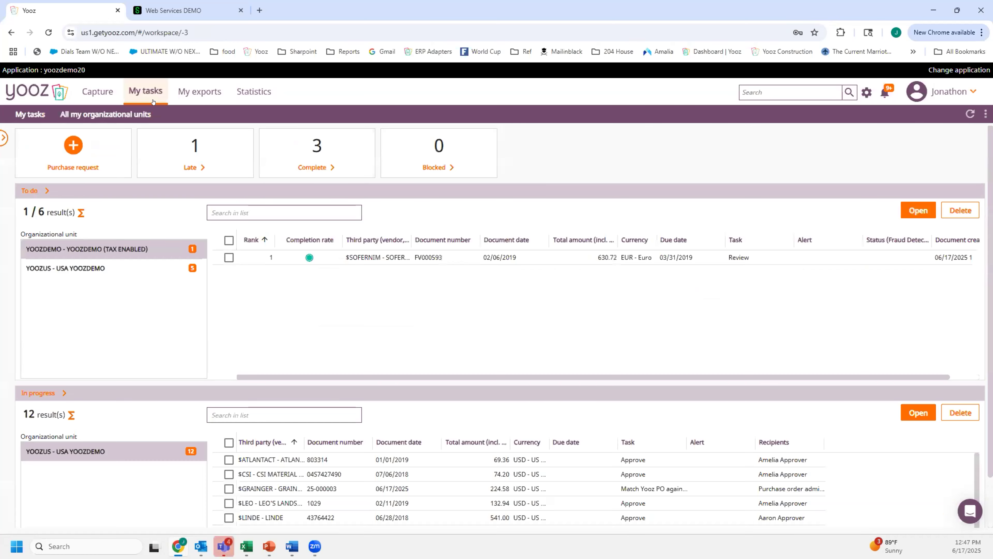
left_click(144, 252)
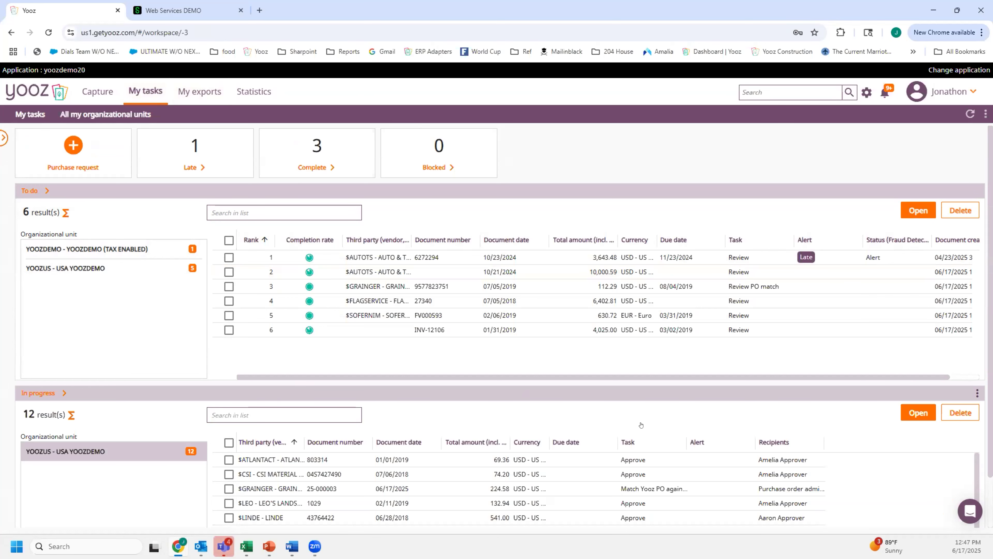
scroll(665, 405, "down", 2)
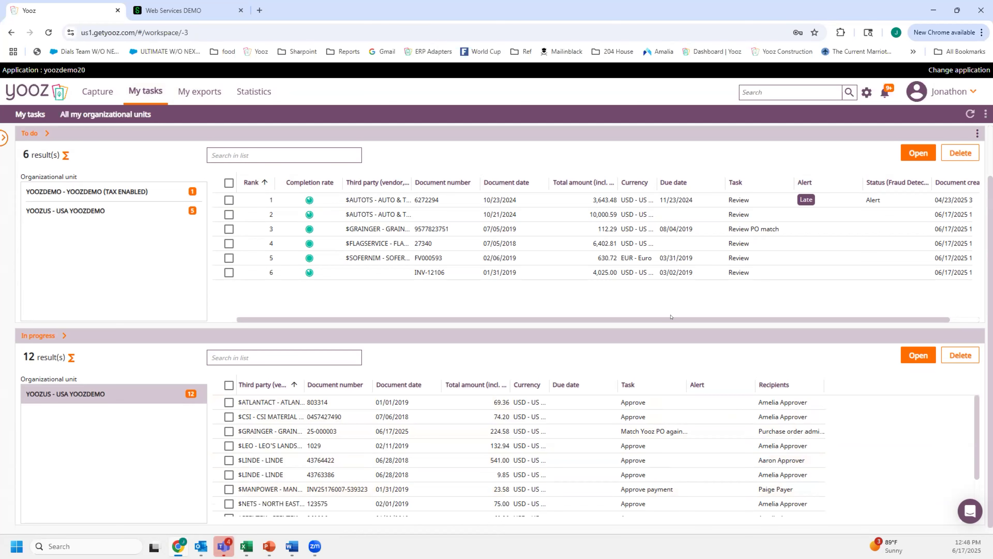
scroll(671, 316, "up", 2)
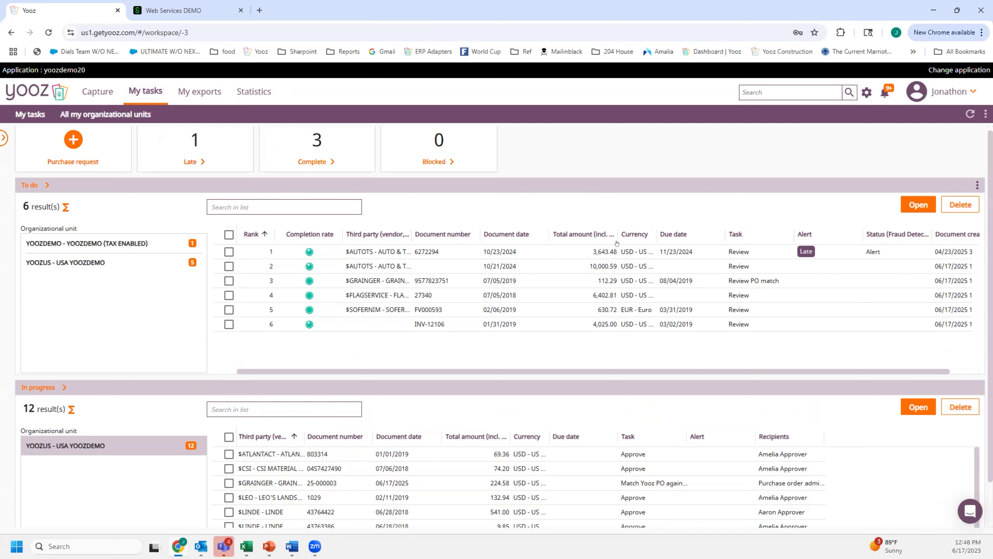
scroll(638, 212, "up", 1)
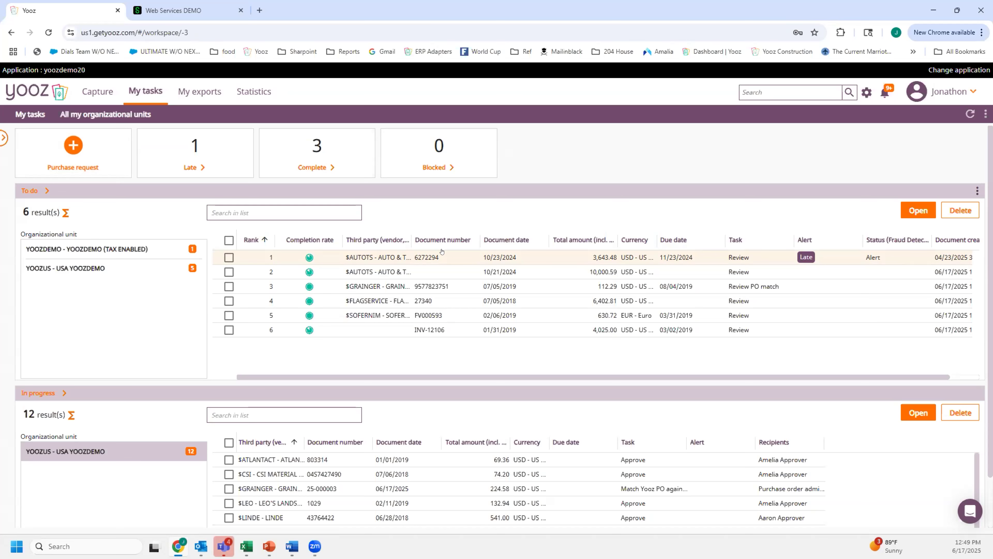
- Open the late AUTO & TRUCK SERVICE invoice and read its duplicate, unusual amount and fraud alerts
double_click(433, 258)
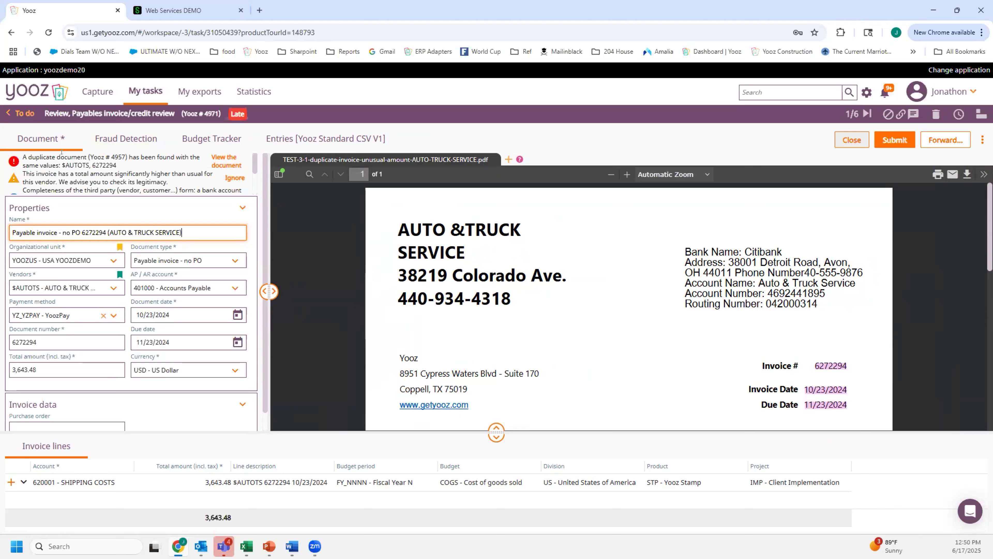
left_click_drag(27, 157, 108, 157)
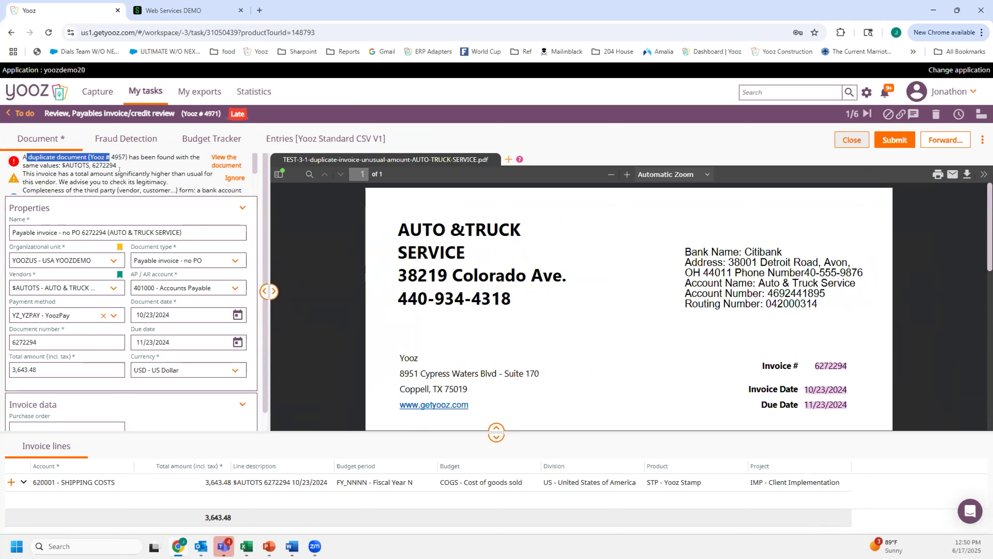
scroll(112, 170, "down", 2)
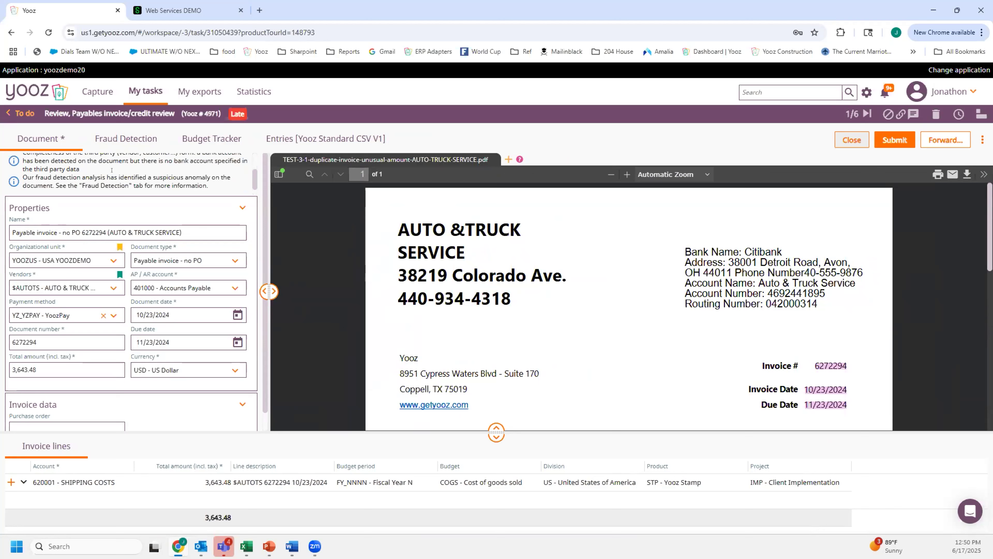
scroll(37, 179, "up", 2)
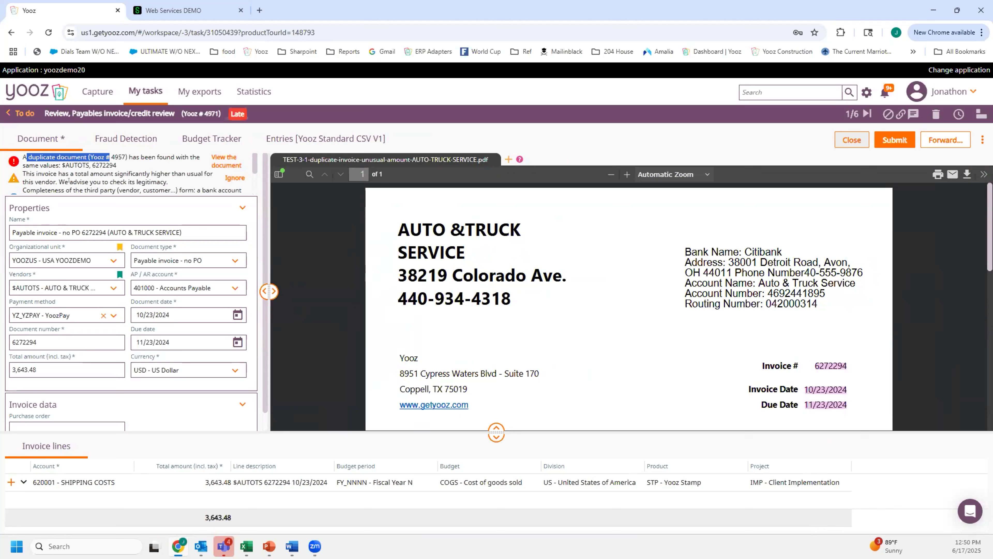
scroll(95, 184, "down", 2)
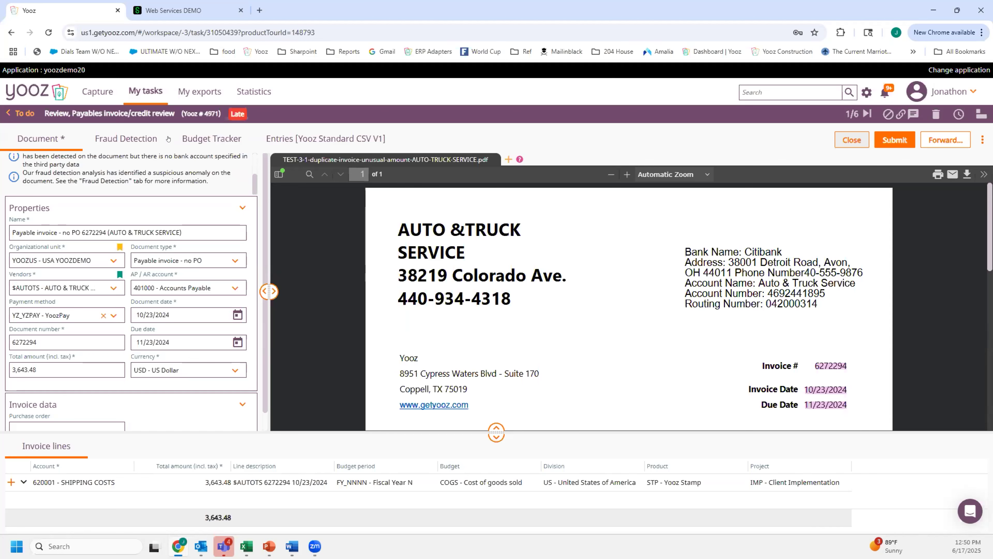
- Read the invoice's fraud detection report, enlarging the document preview to examine the highlighted banking details
left_click(135, 137)
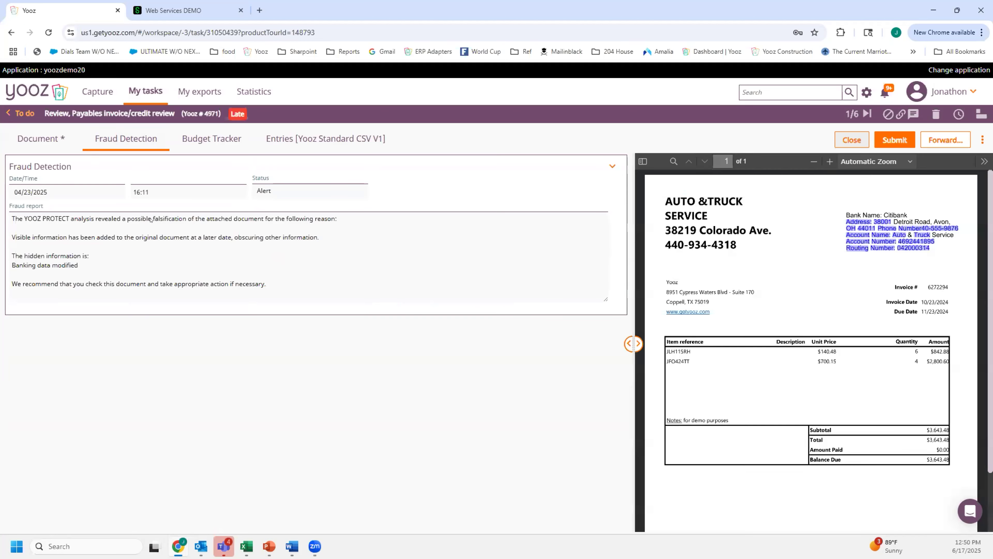
left_click_drag(630, 237, 121, 255)
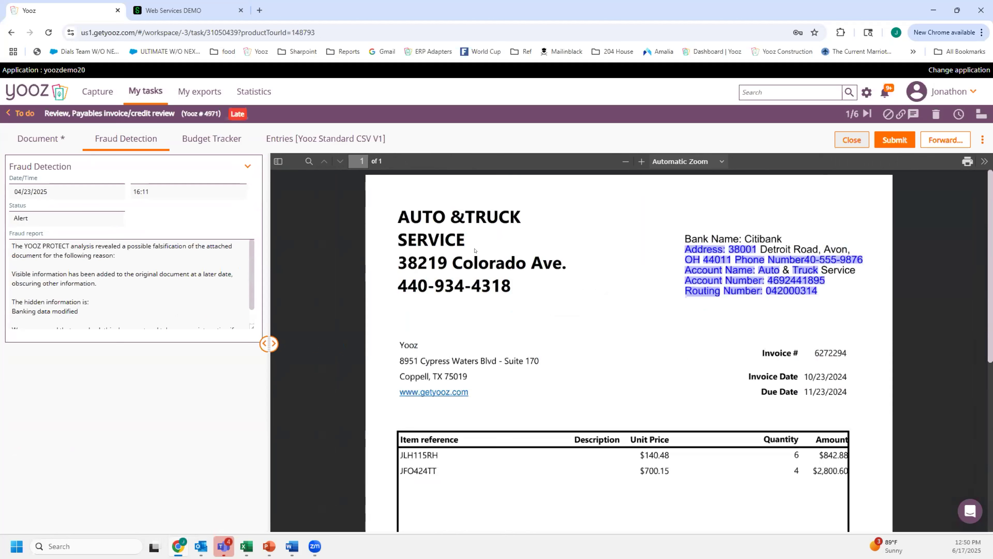
scroll(109, 261, "down", 1)
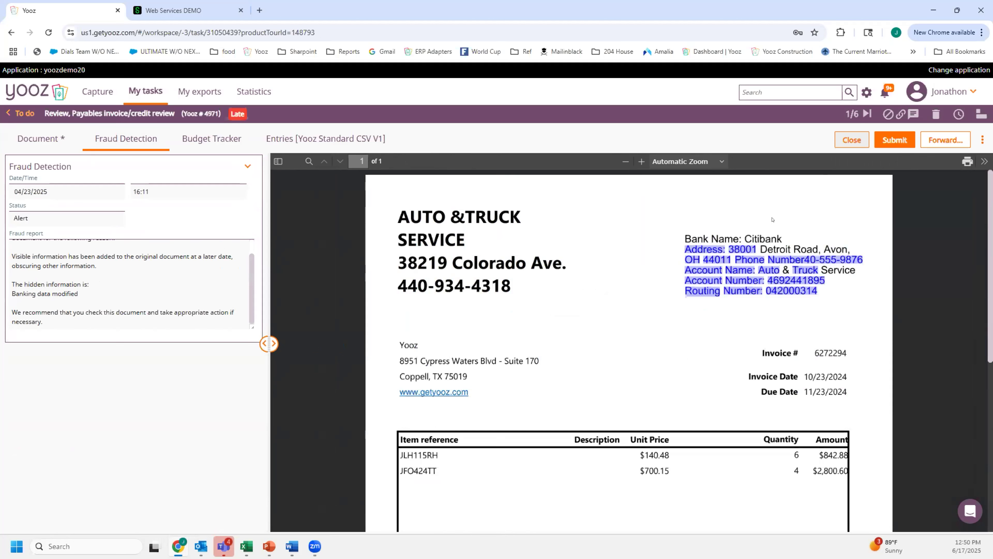
- Return to the invoice's document details, preview the e-mail message to the vendor, and cancel it without sending
left_click(27, 141)
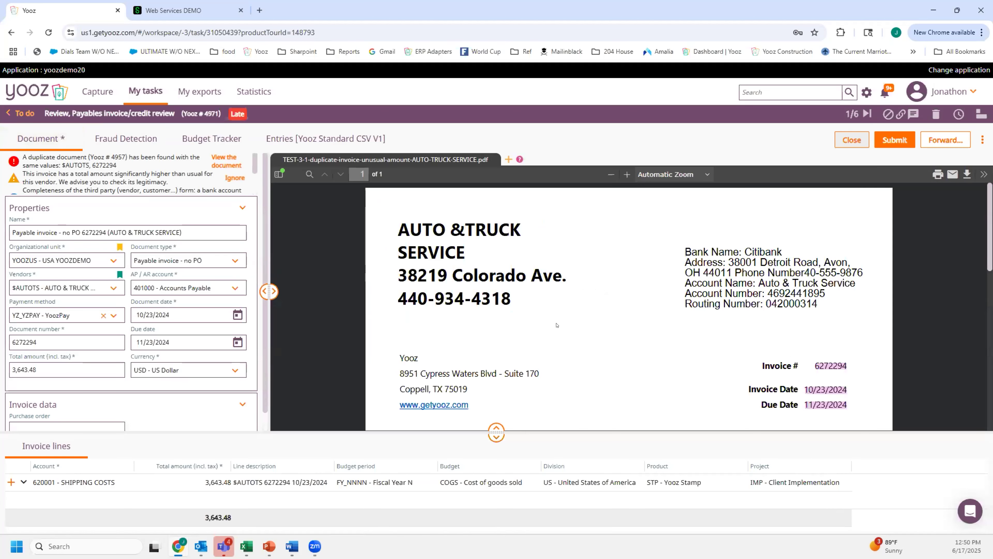
left_click(953, 175)
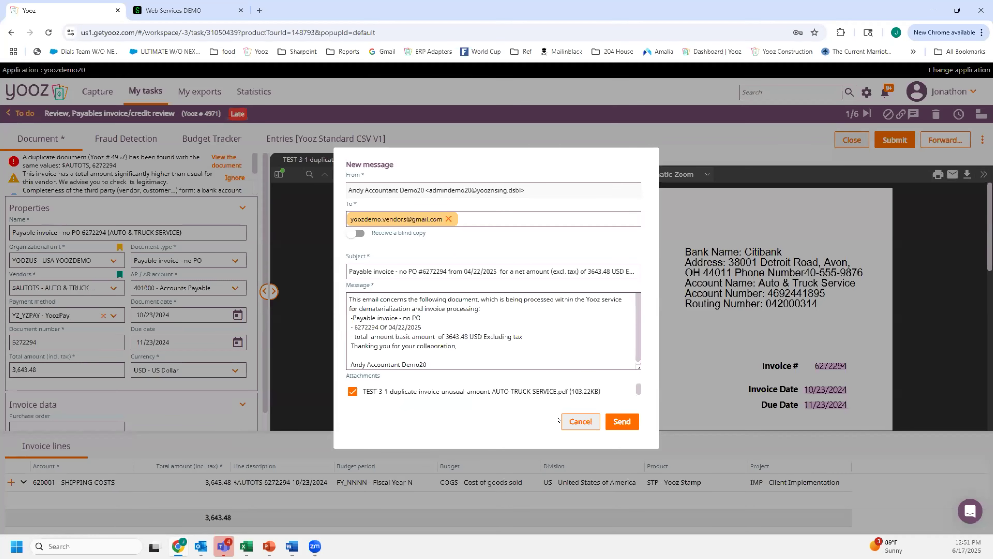
left_click(580, 422)
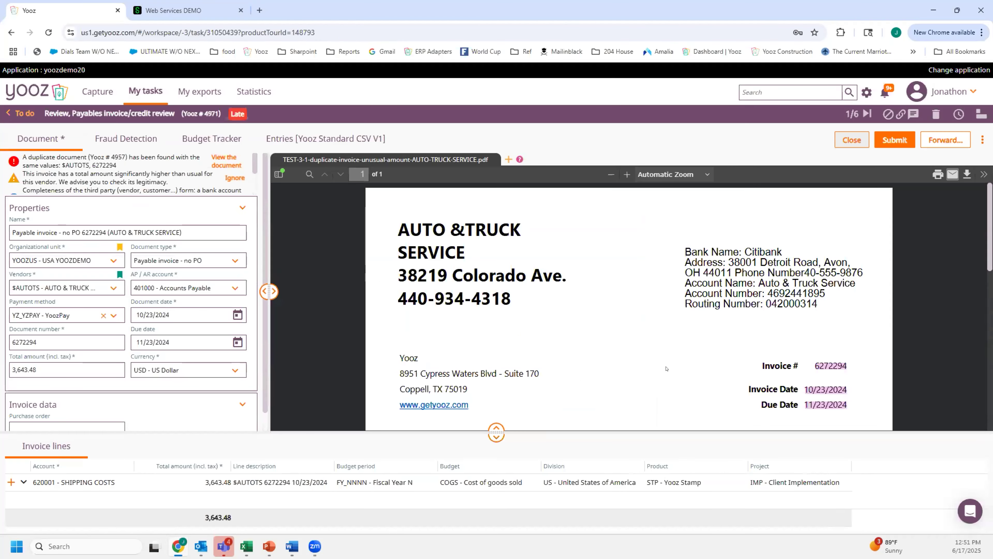
- Post the comment "did you change your banking" addressed to the Vendor on the invoice, and close the invoice
left_click(912, 114)
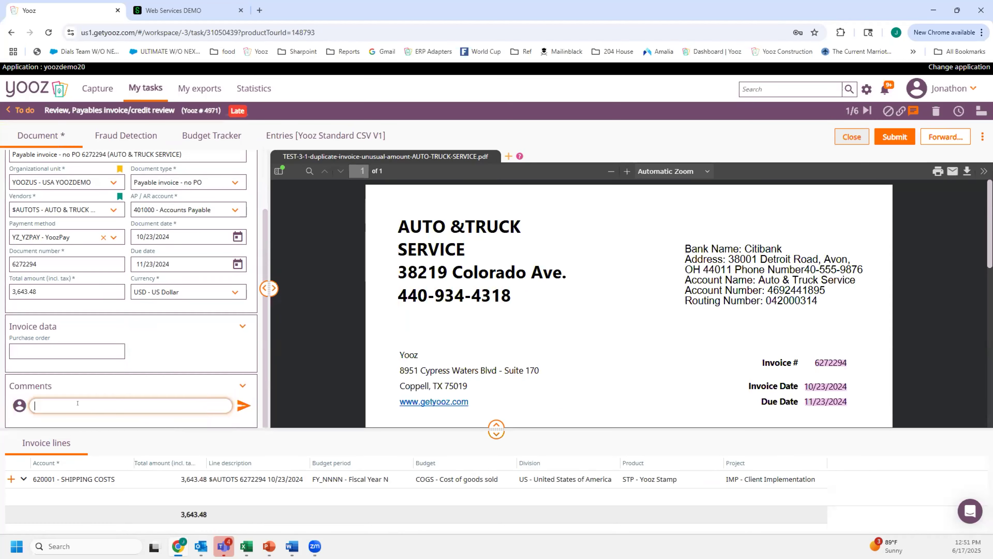
type("@vend")
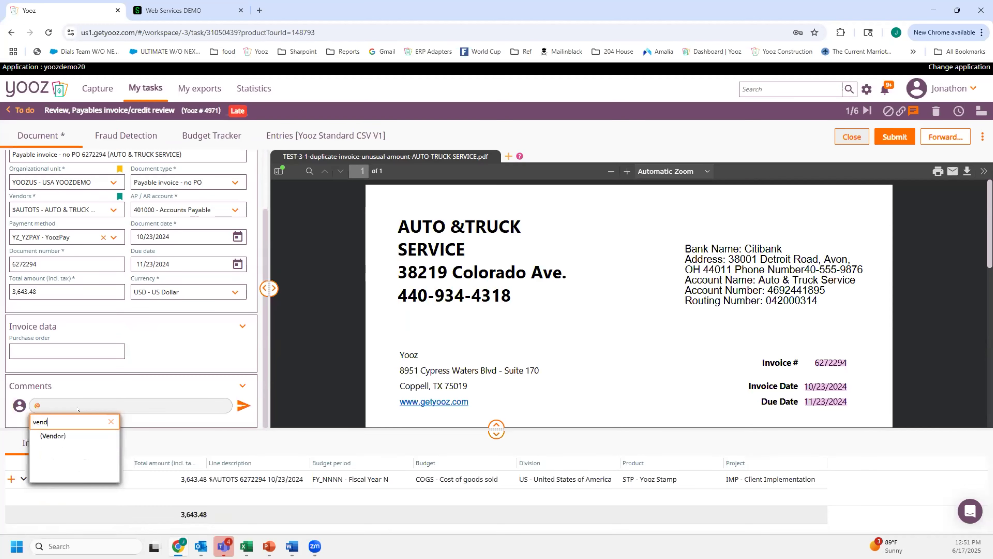
left_click(68, 436)
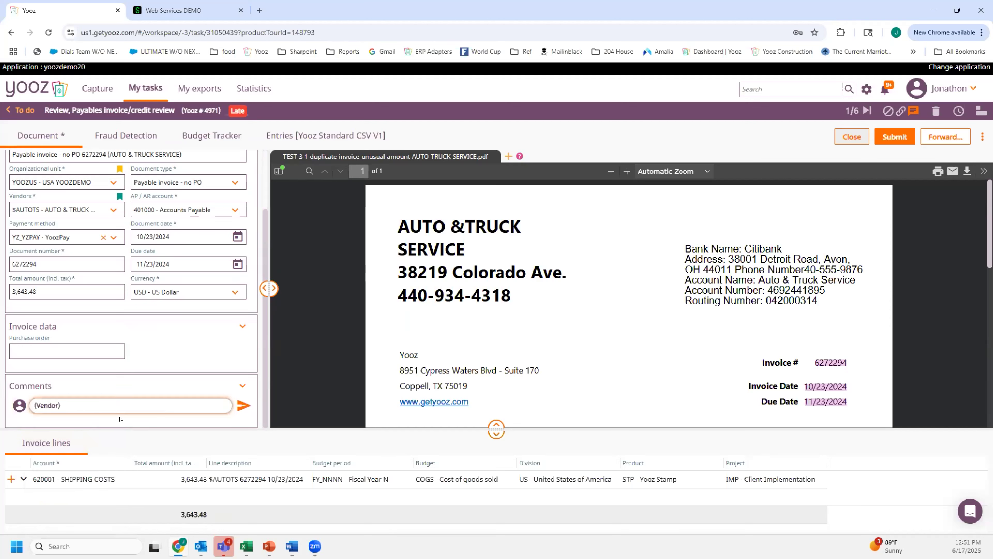
type("did you change your banking")
left_click(243, 407)
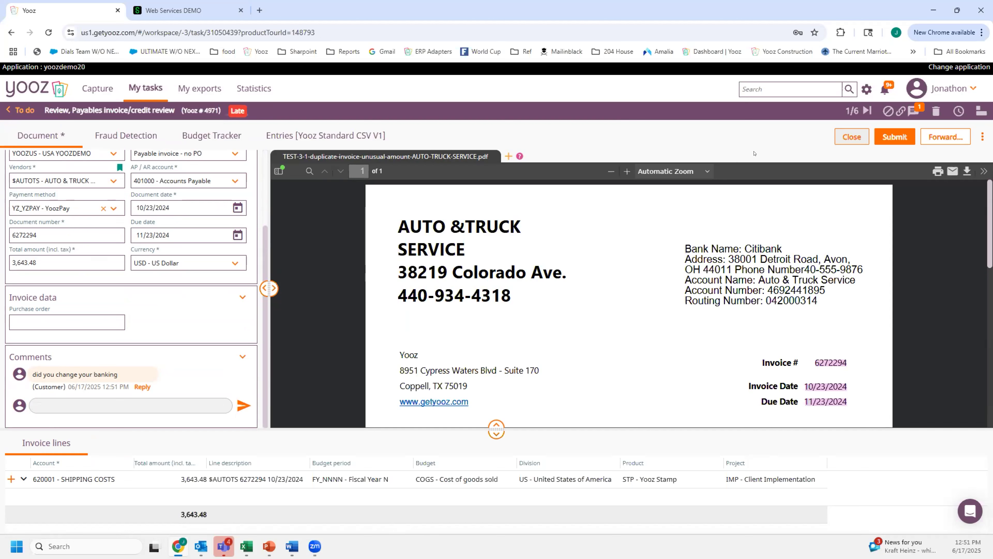
left_click(856, 136)
left_click(7, 111)
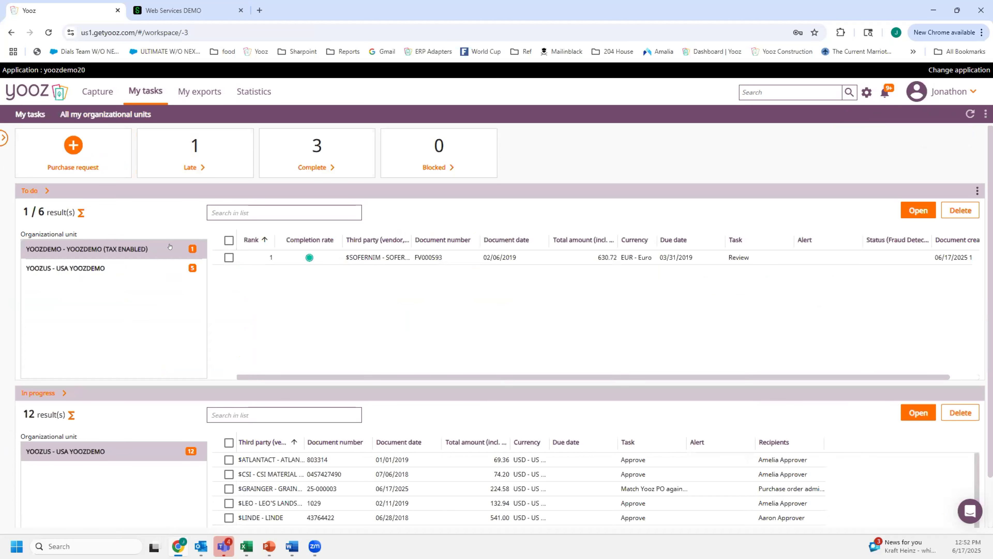
- Show tasks for all organizational units, open the AUTO & TRUCK SERVICE vendor statement, and enlarge its invoice list
left_click(170, 247)
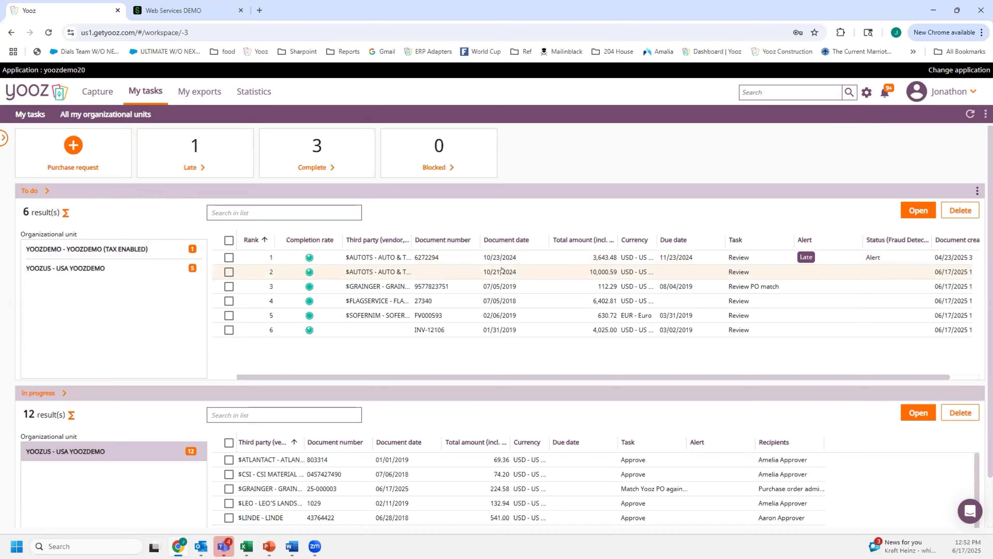
double_click(504, 270)
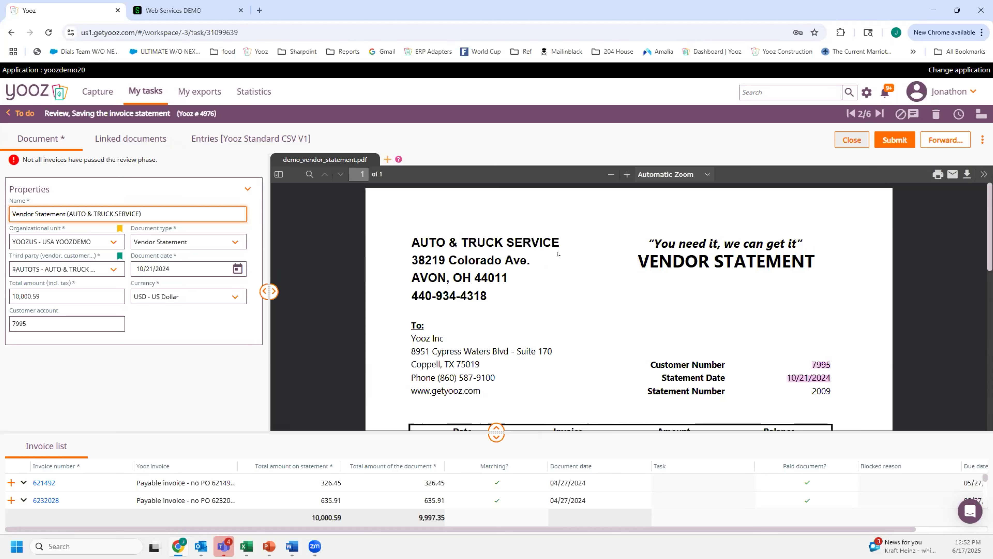
scroll(558, 254, "down", 1)
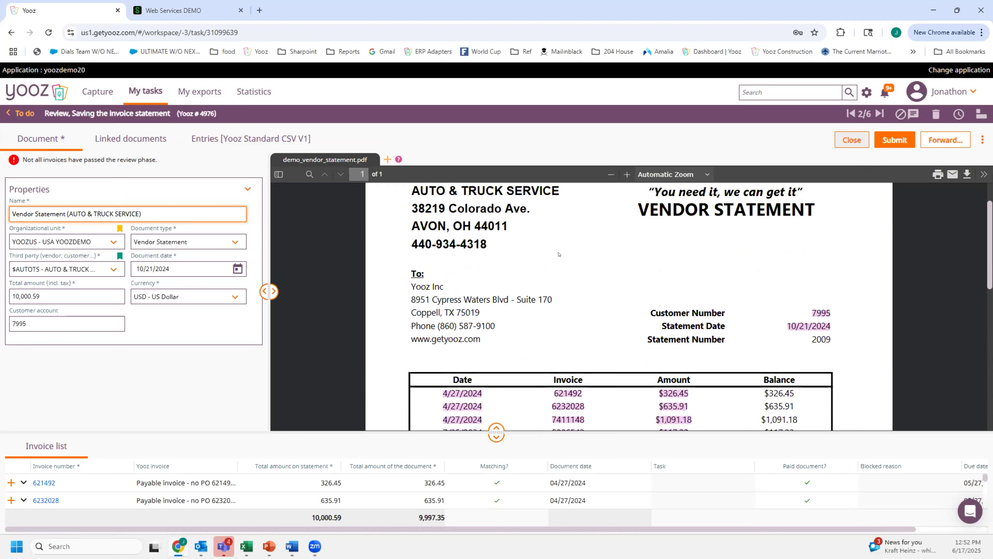
left_click_drag(524, 425, 540, 374)
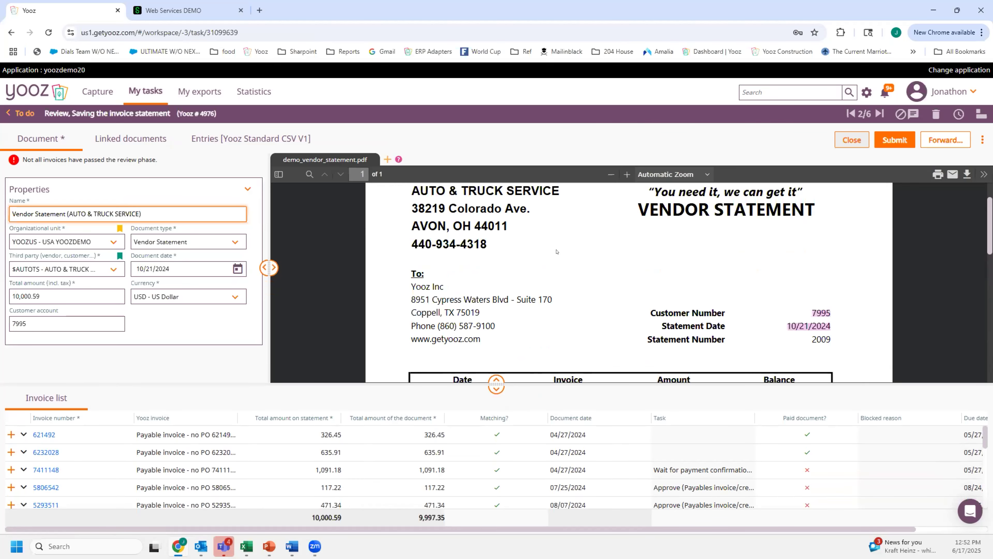
- Compare the vendor statement with the invoice list and select the mismatched invoice line dated 09/23/2024
scroll(557, 251, "down", 1)
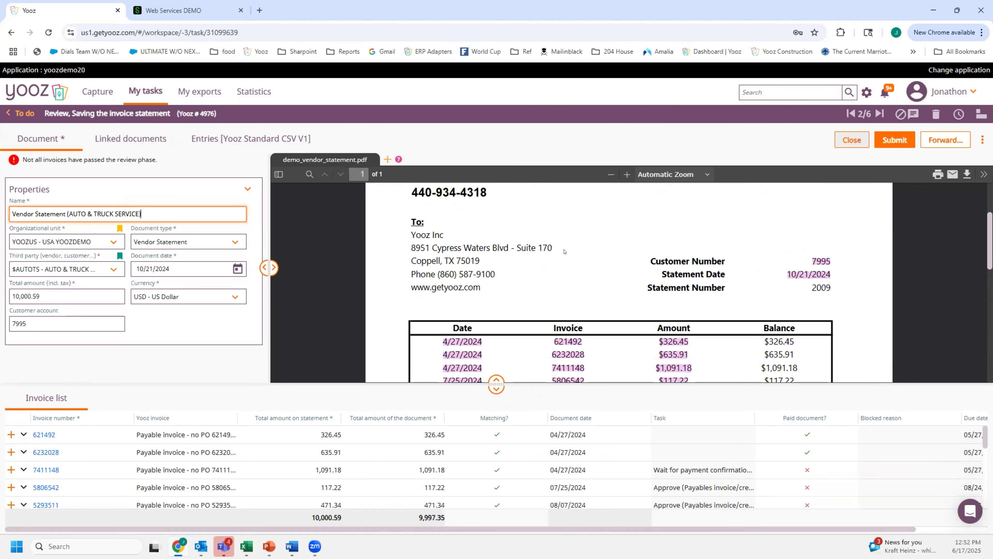
scroll(565, 252, "down", 1)
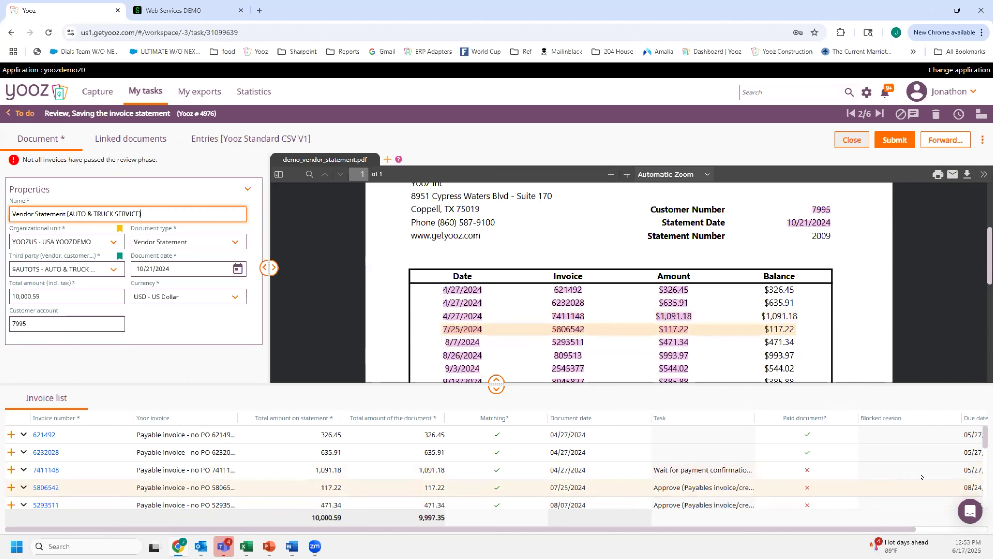
scroll(391, 469, "down", 3)
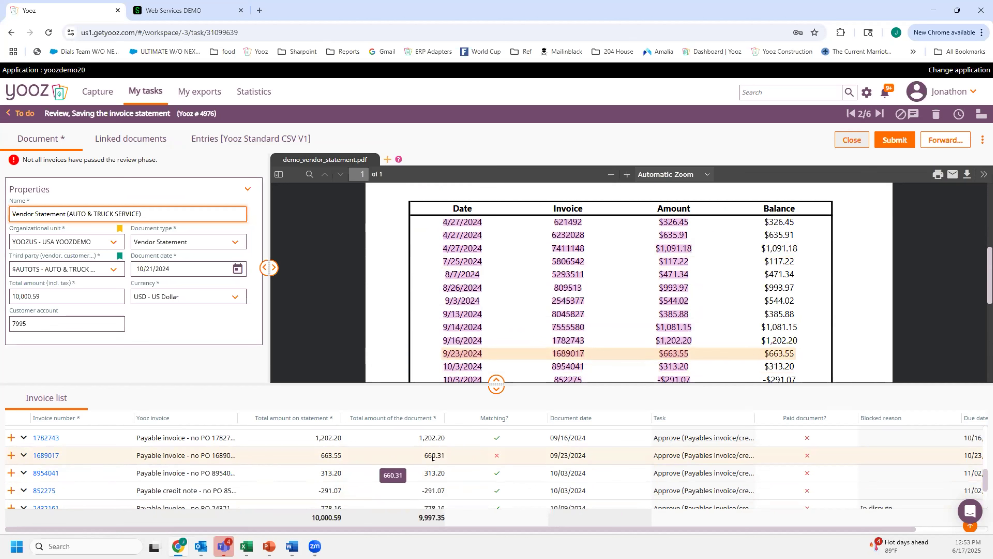
left_click(59, 454)
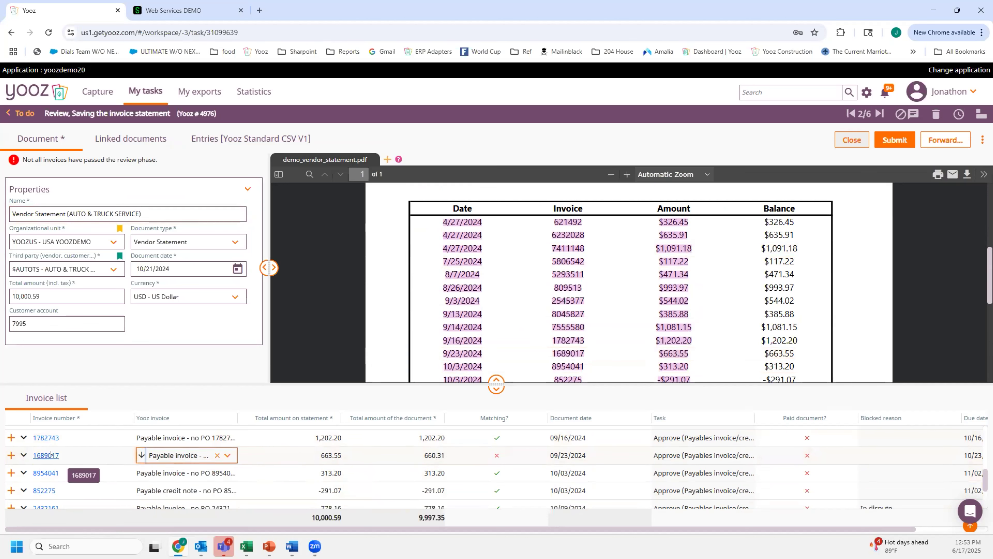
- Open the mismatched invoice from the vendor statement, examine its line items and balance due, and return to the statement
left_click(50, 453)
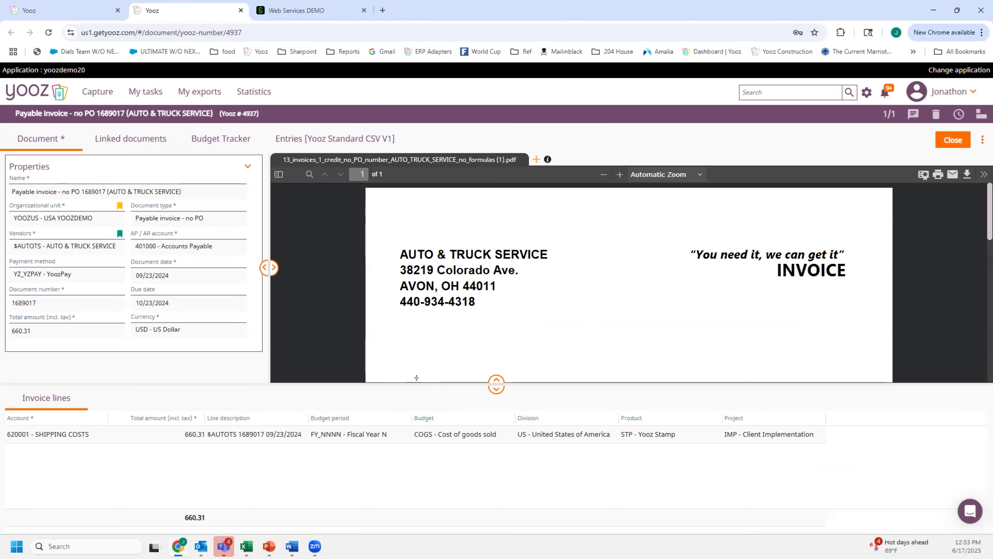
left_click_drag(417, 377, 418, 425)
scroll(558, 326, "down", 10)
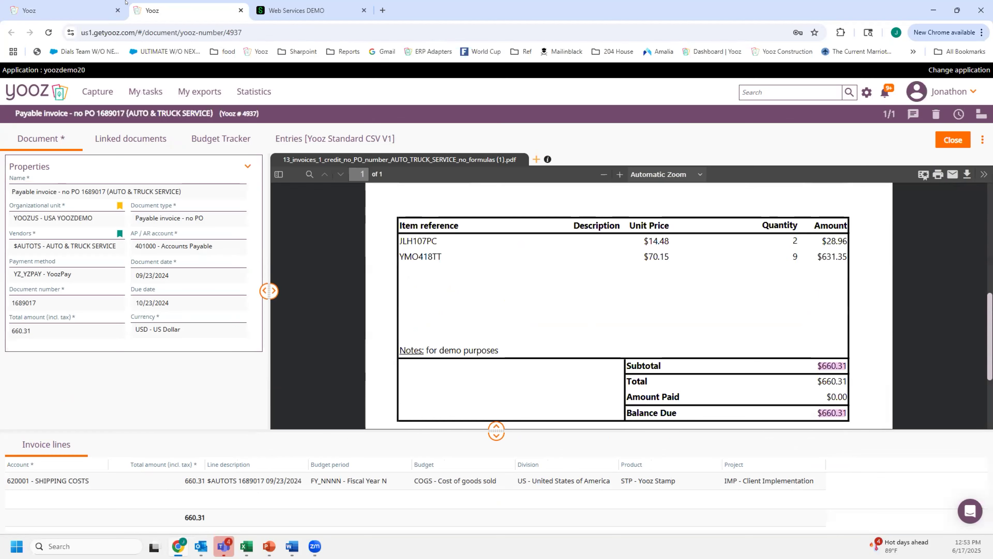
left_click(94, 5)
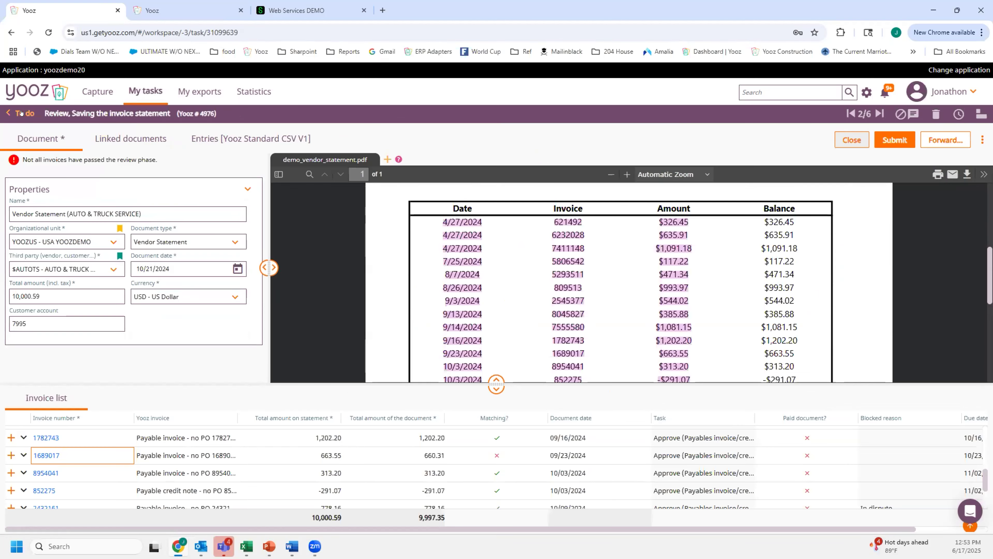
- Go to the next task, the PO-based GRAINGER invoice, and check its dates, document number, amount and purchase order against the scanned document
left_click(879, 114)
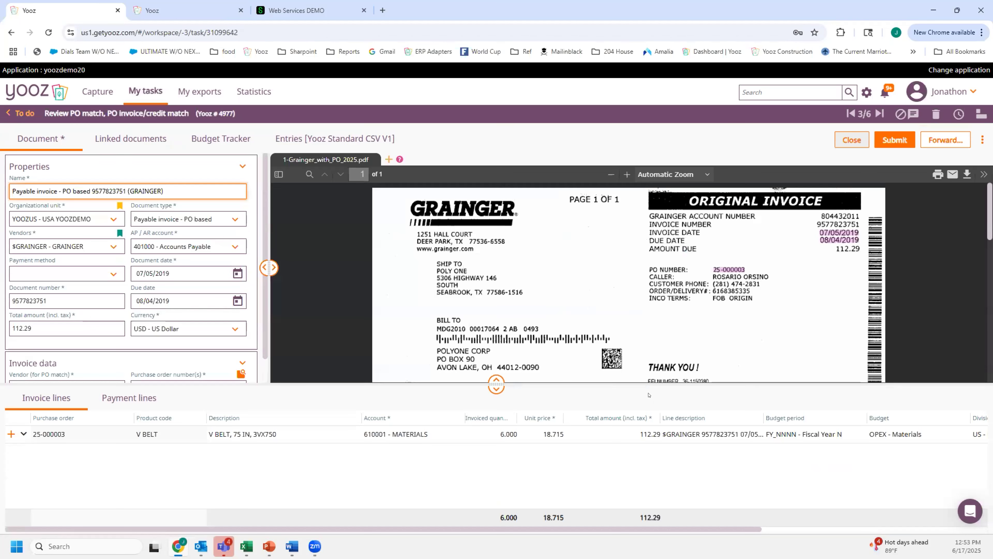
left_click_drag(622, 385, 608, 412)
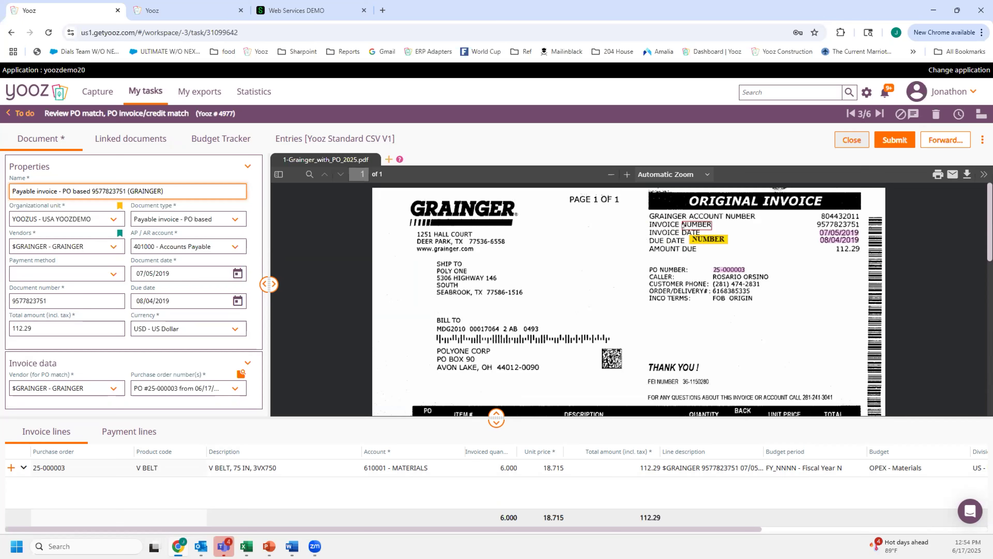
left_click(184, 301)
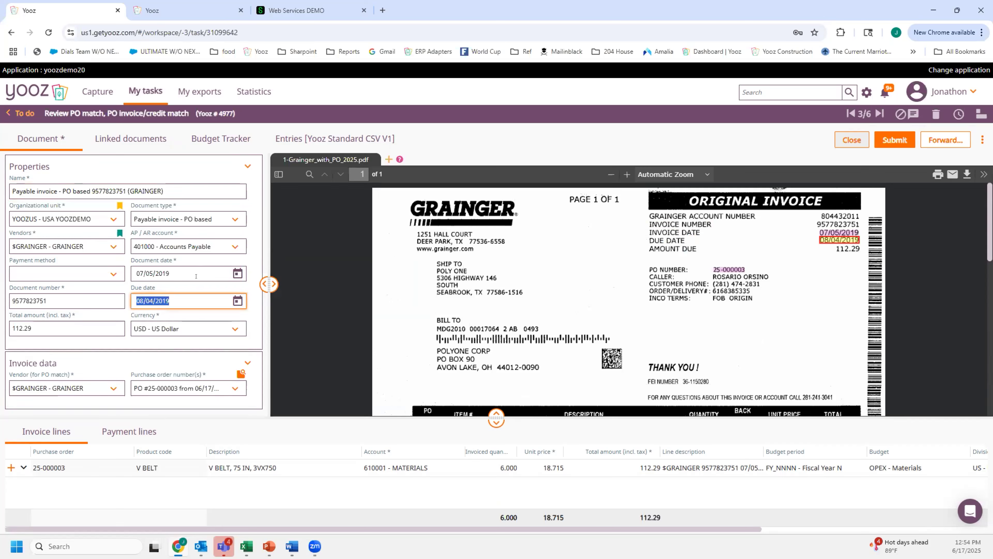
left_click(196, 276)
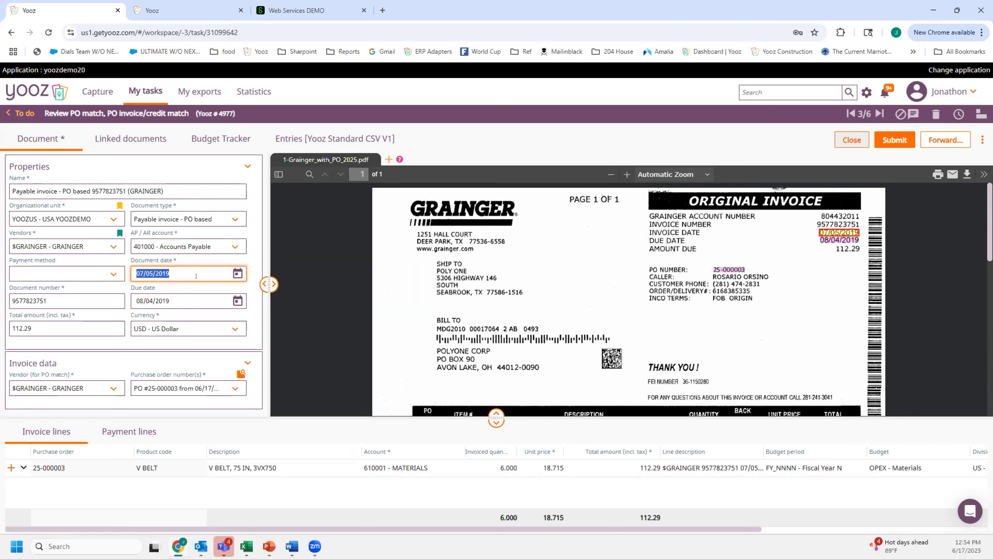
key("Tab")
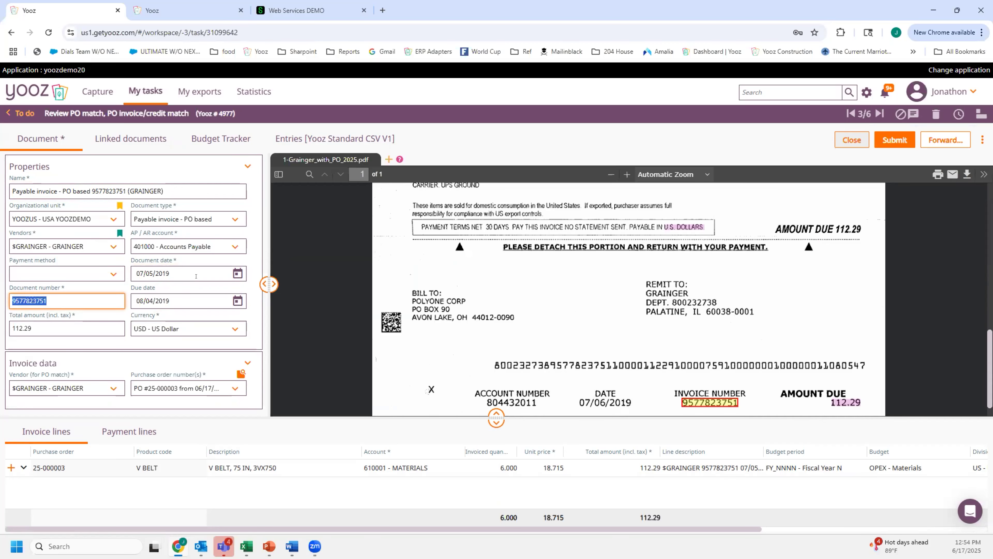
key("Tab")
key("Tab")
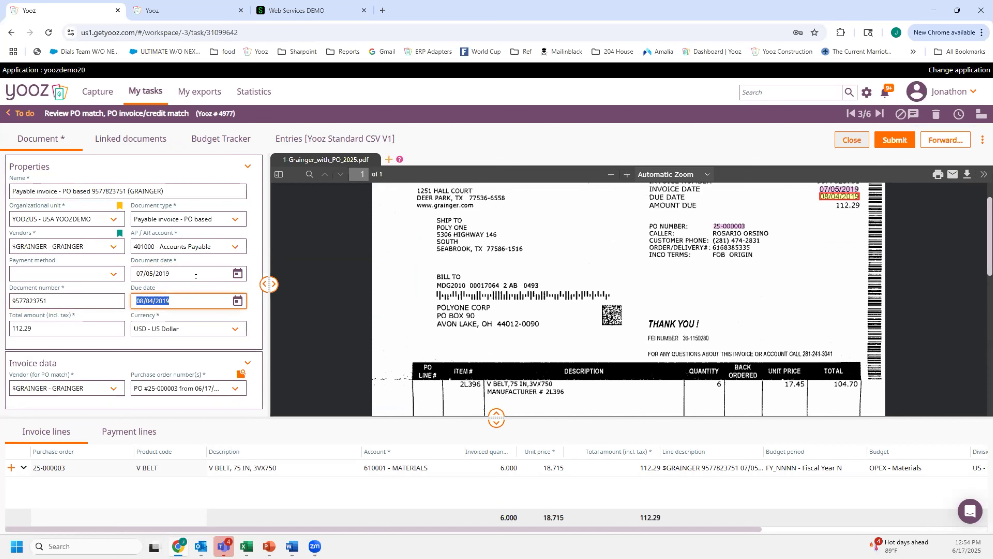
key("Tab")
key("Tab")
key("Tab")
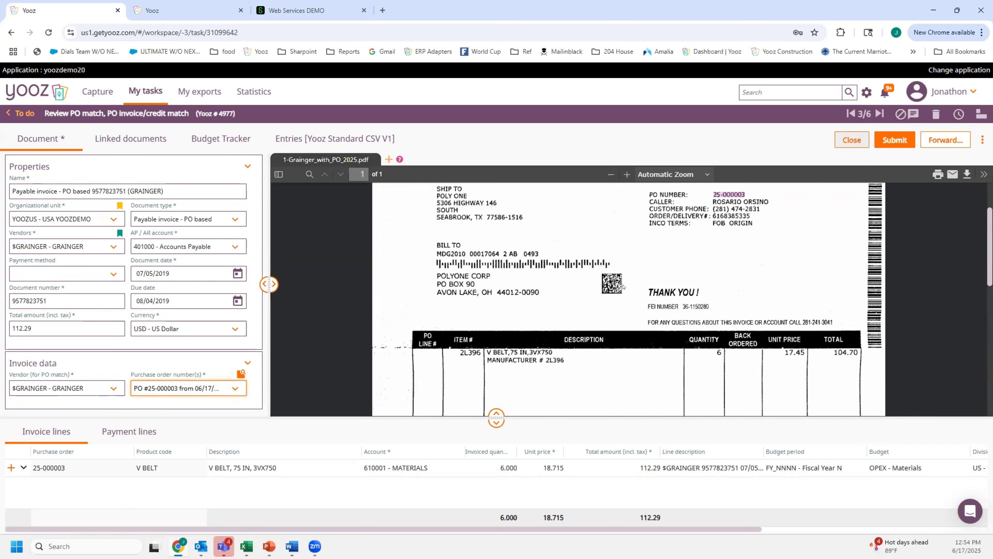
- Submit the GRAINGER invoice to the workflow approver with the comment "please approve"
left_click(901, 144)
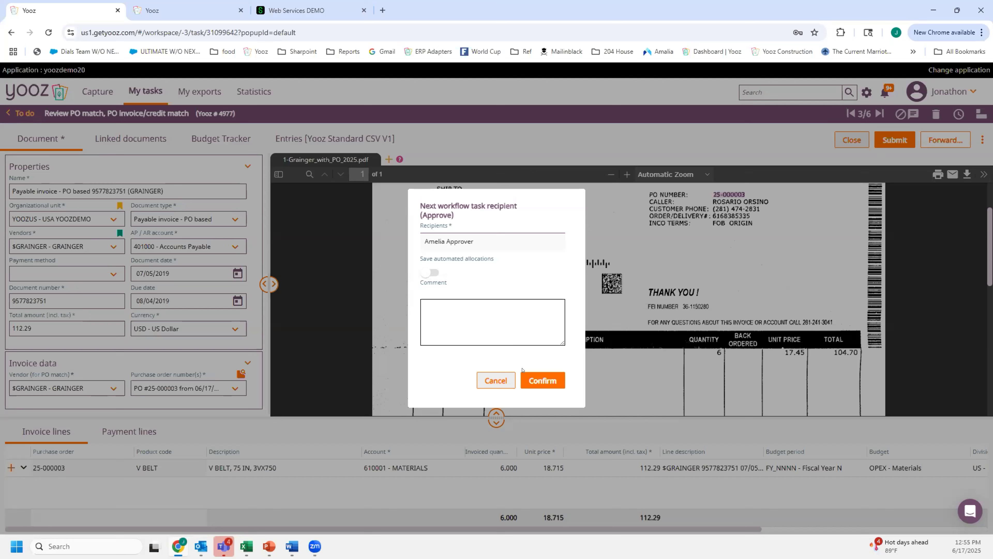
left_click(492, 309)
type("please apprv")
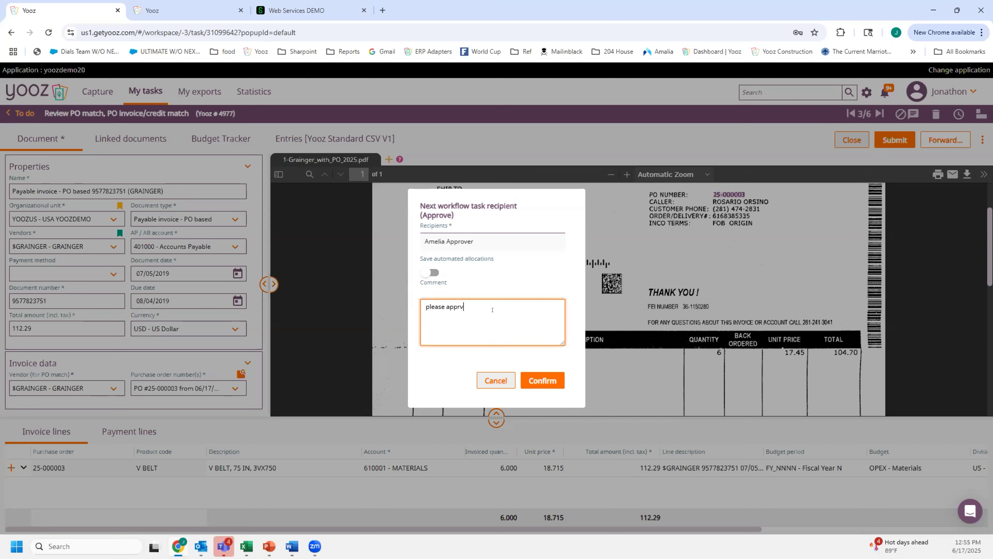
key("BackSpace")
type("ove")
left_click(533, 379)
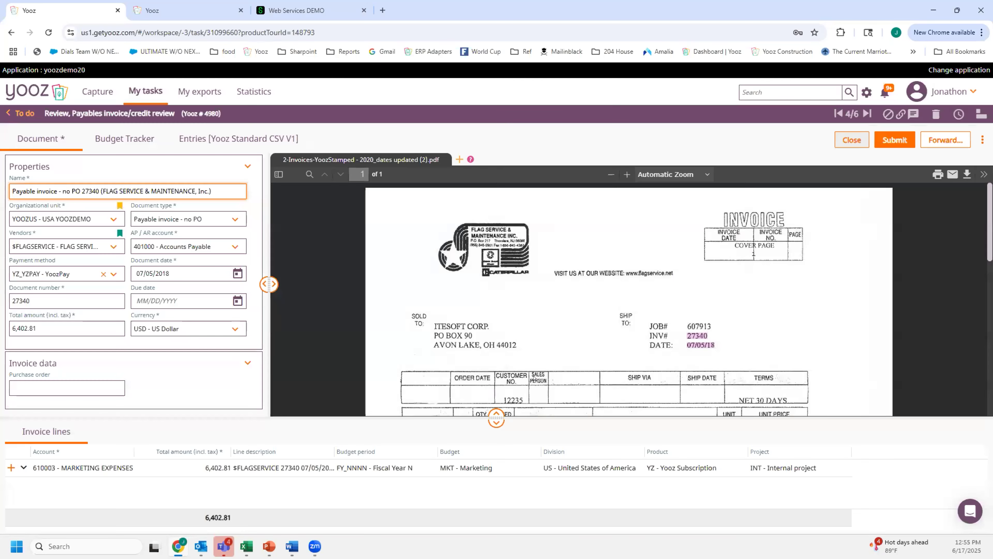
- Switch the FLAG SERVICE & MAINTENANCE invoice to portrait display mode and view its work order description and stamp
scroll(607, 333, "down", 2)
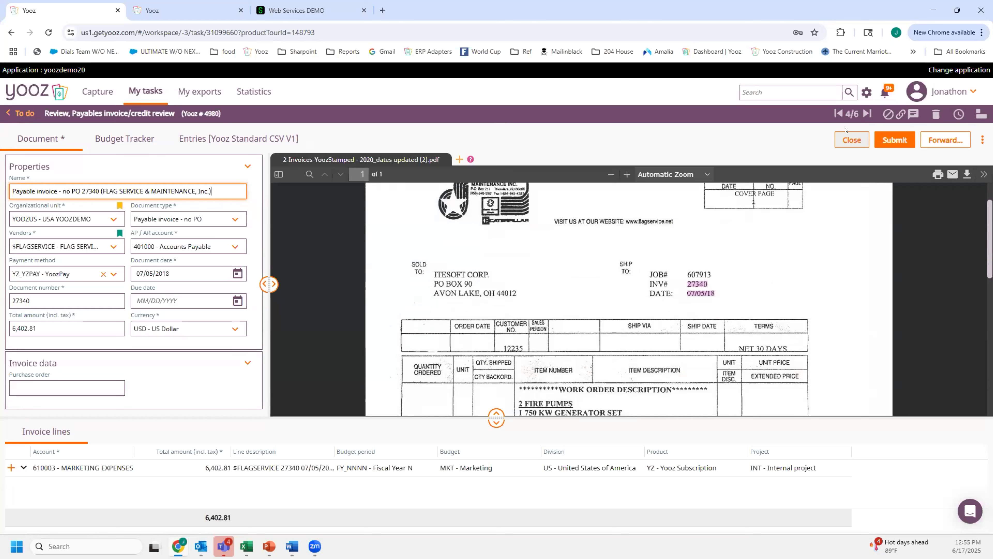
left_click(981, 114)
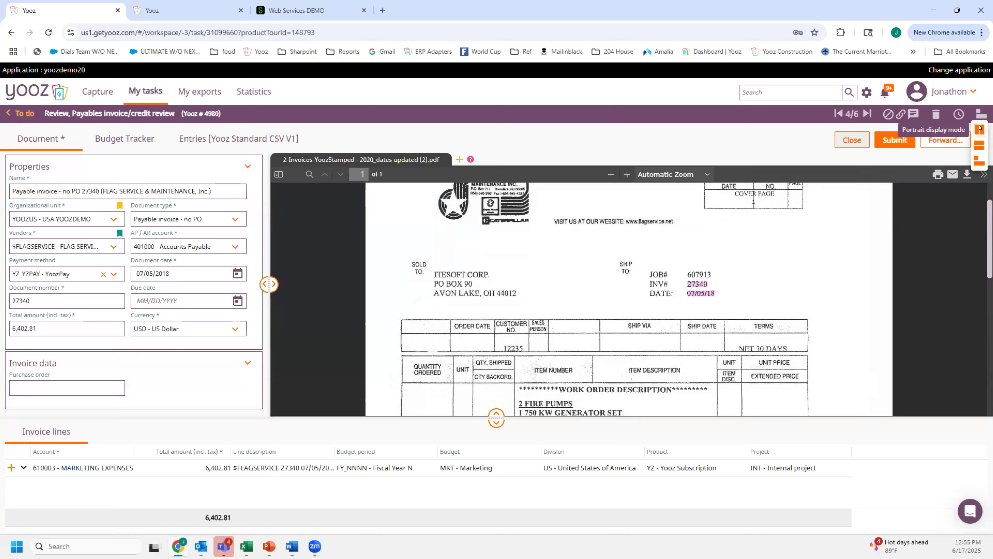
left_click(979, 129)
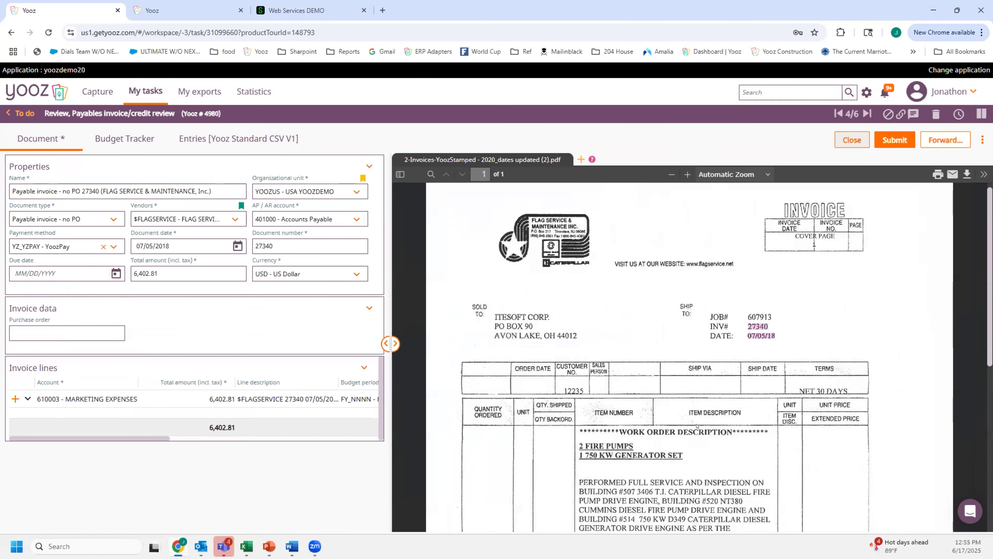
scroll(698, 368, "down", 4)
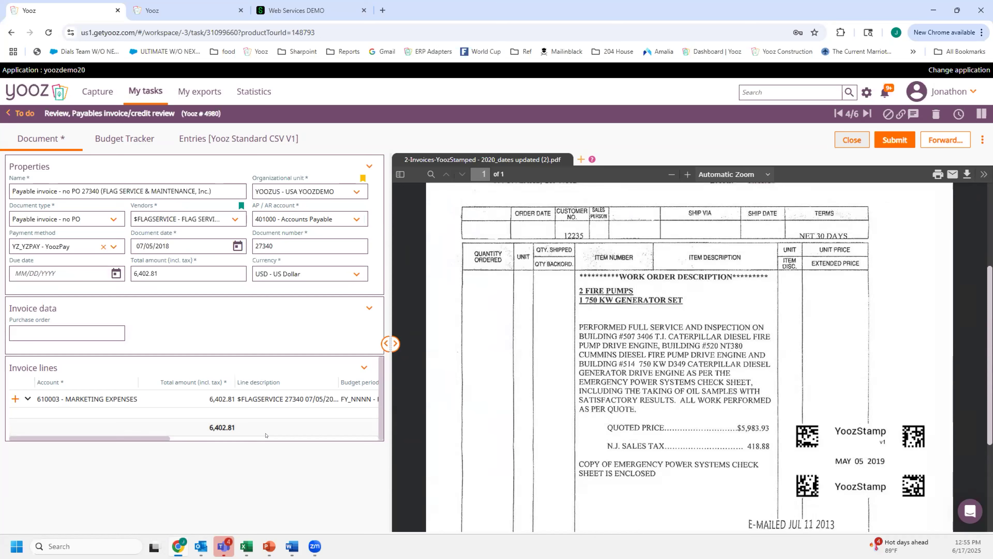
- Look through the help options and the support chat's message history, and close the chat
left_click(955, 87)
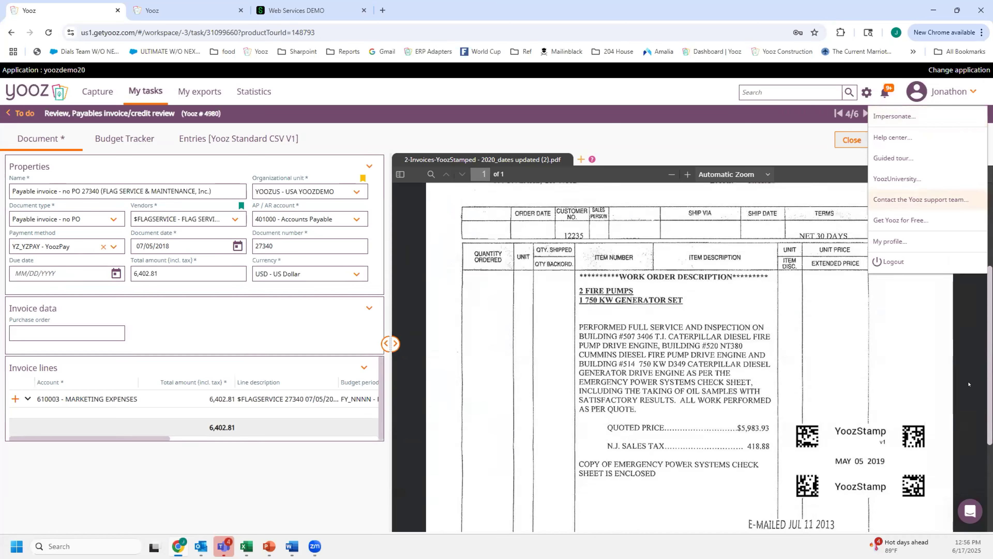
left_click(970, 511)
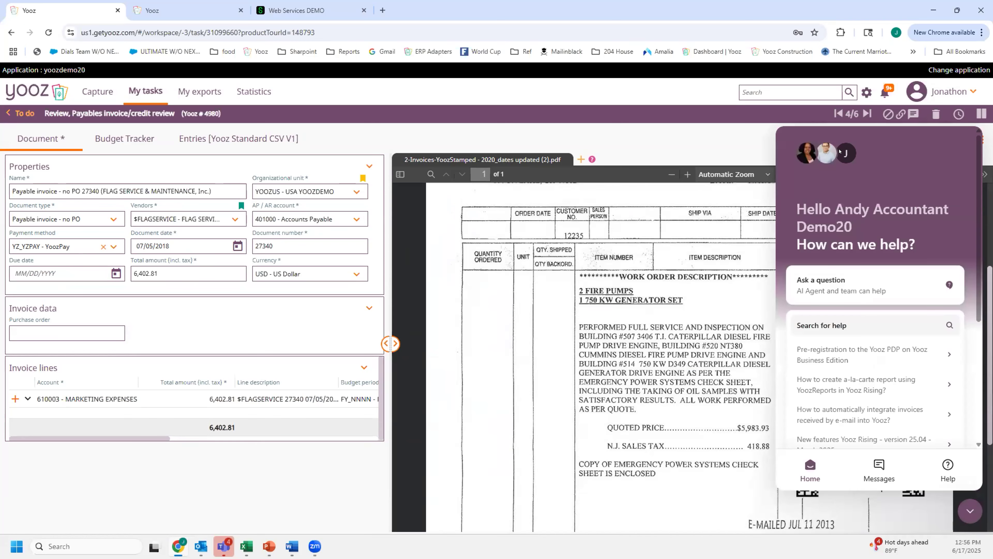
left_click(874, 474)
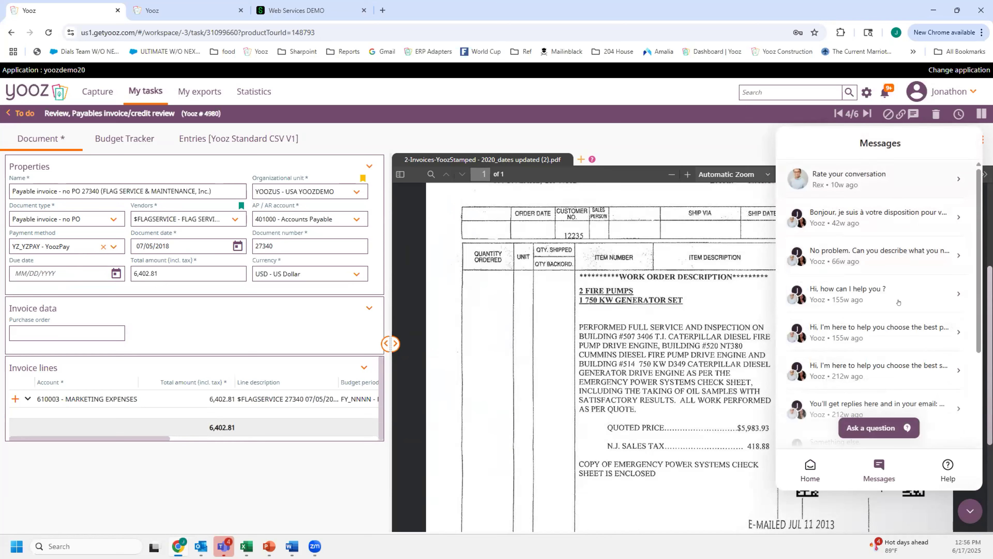
left_click(970, 512)
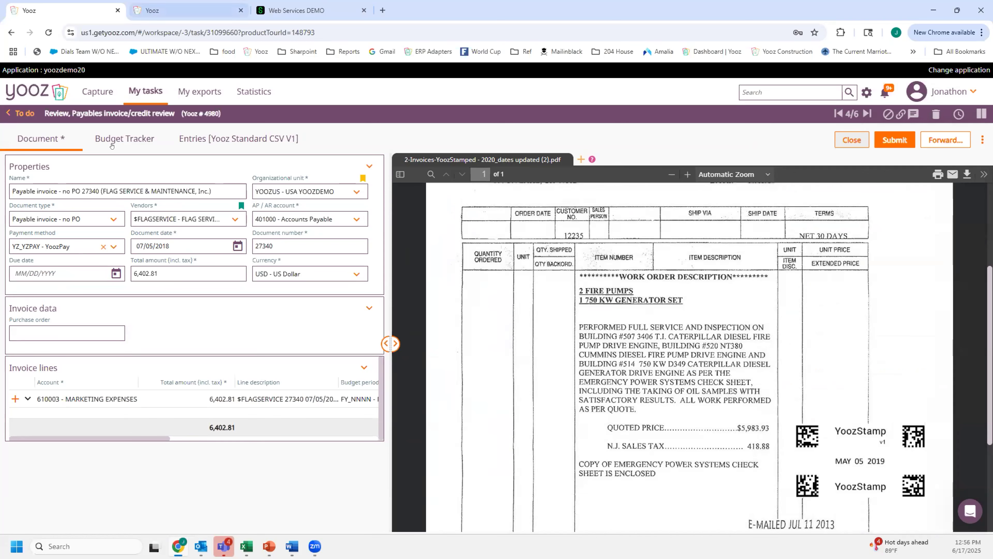
- Open the document search and run a full-text search for "drum" within the last twelve months
left_click(776, 88)
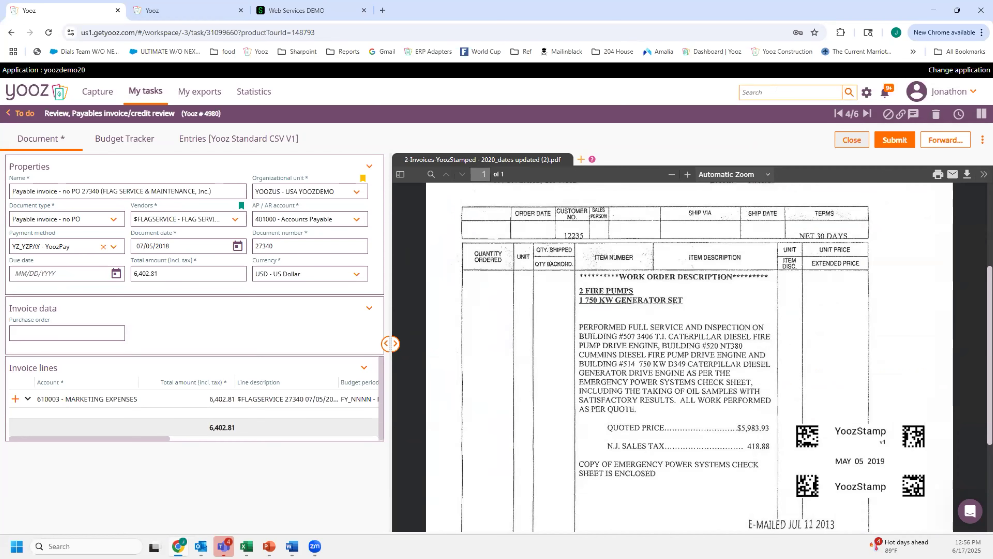
key("Return")
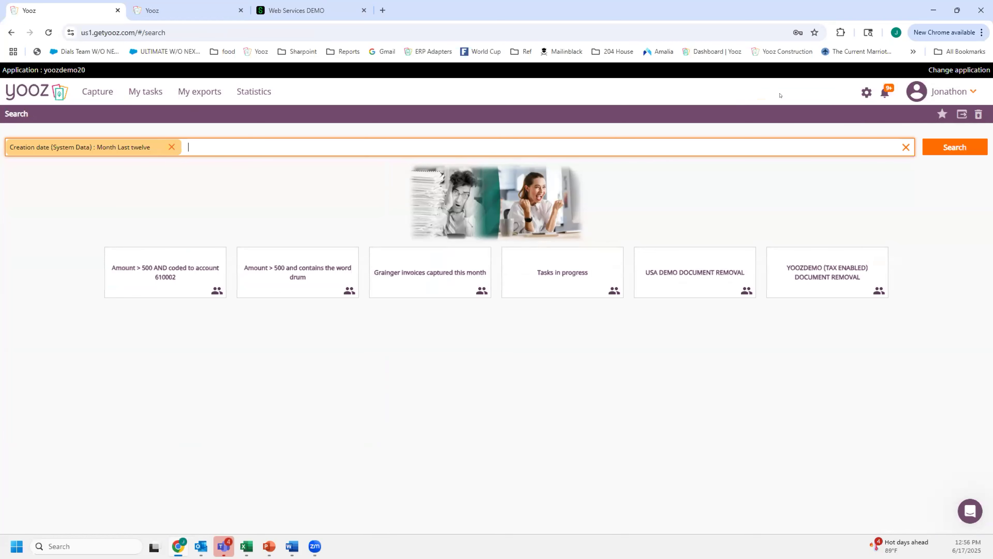
type("dru")
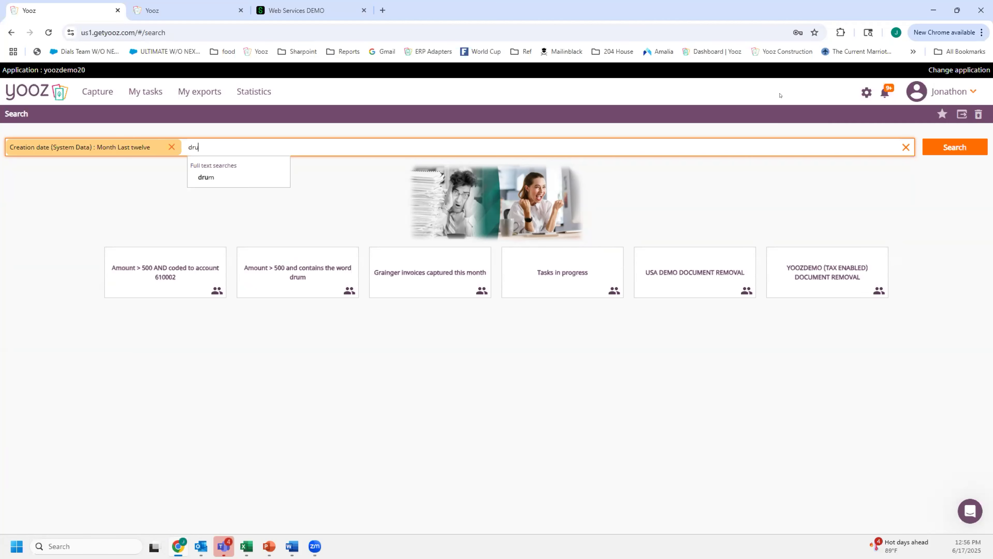
type("m")
key("Return")
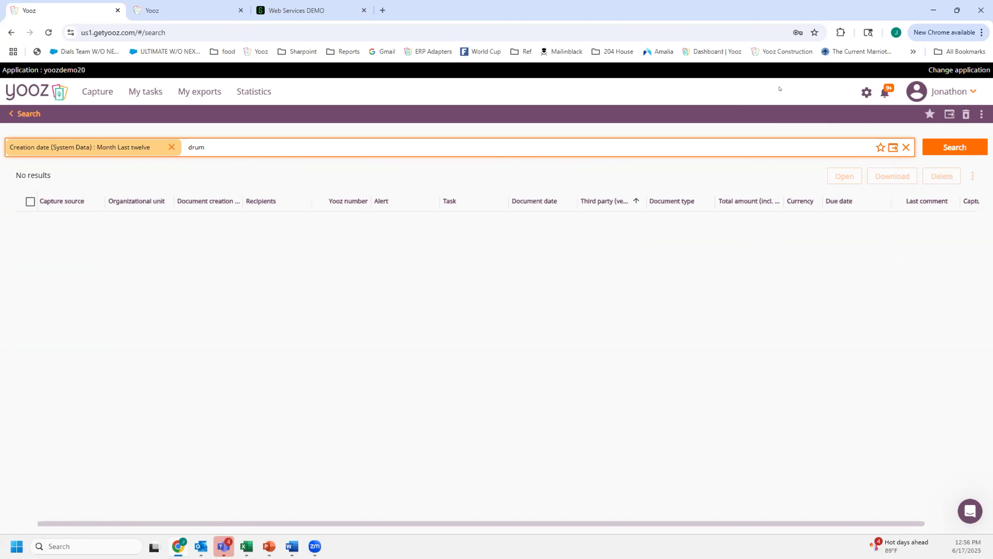
- Replace the search term with "toronto" and run the full-text search
key("BackSpace")
key("BackSpace")
key("BackSpace")
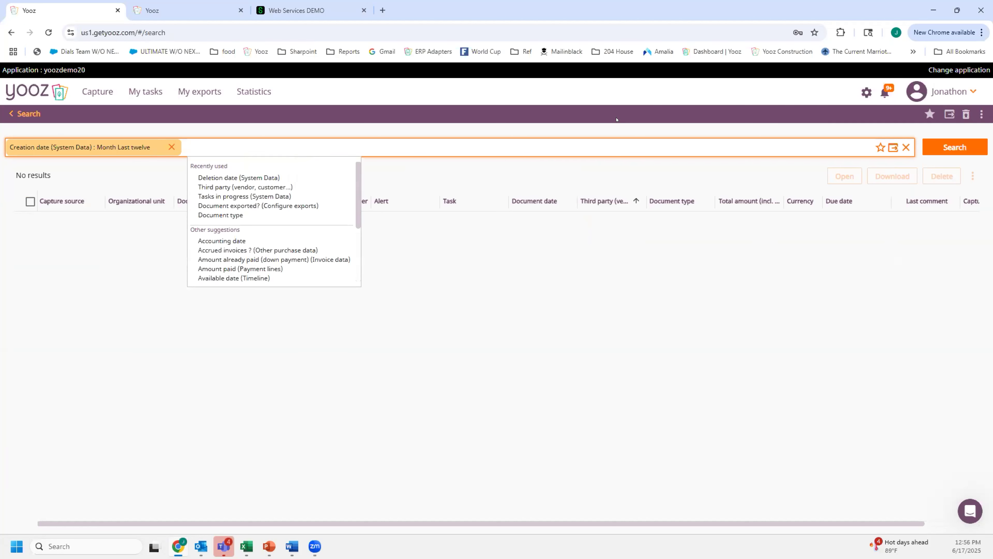
type("tor")
key("Down")
key("Down")
key("Down")
key("Return")
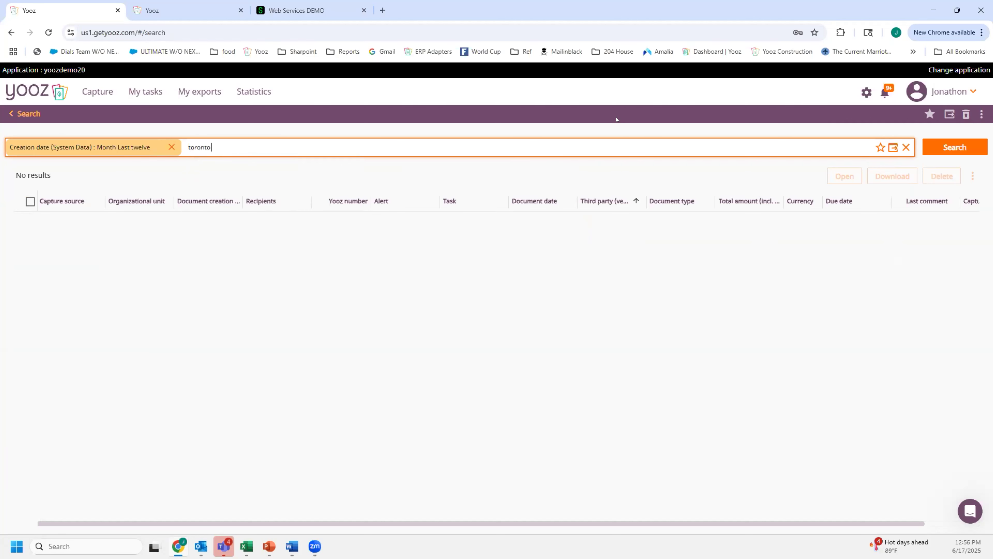
key("Return")
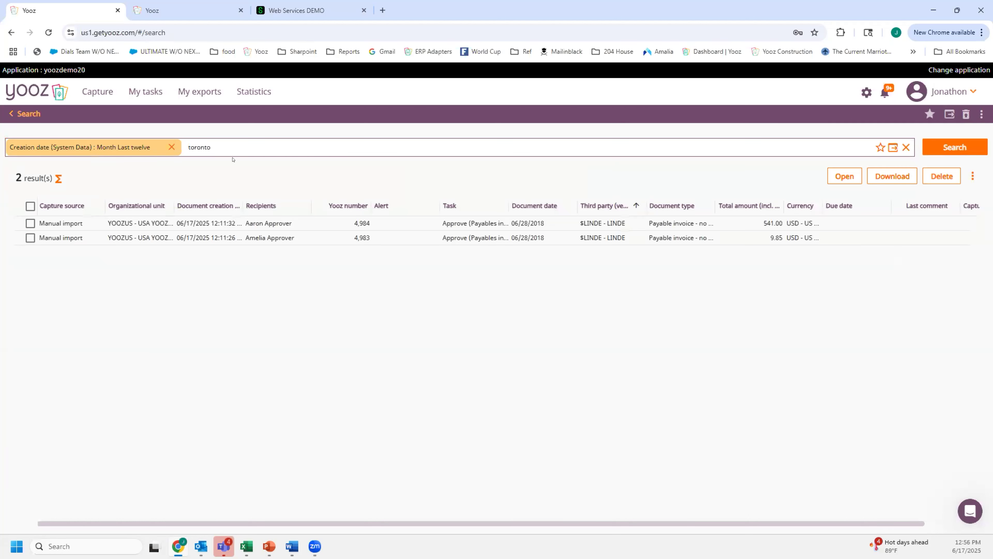
- Open the LINDE invoice for 541.00 from the search results, view it, and return to the search start page
double_click(267, 227)
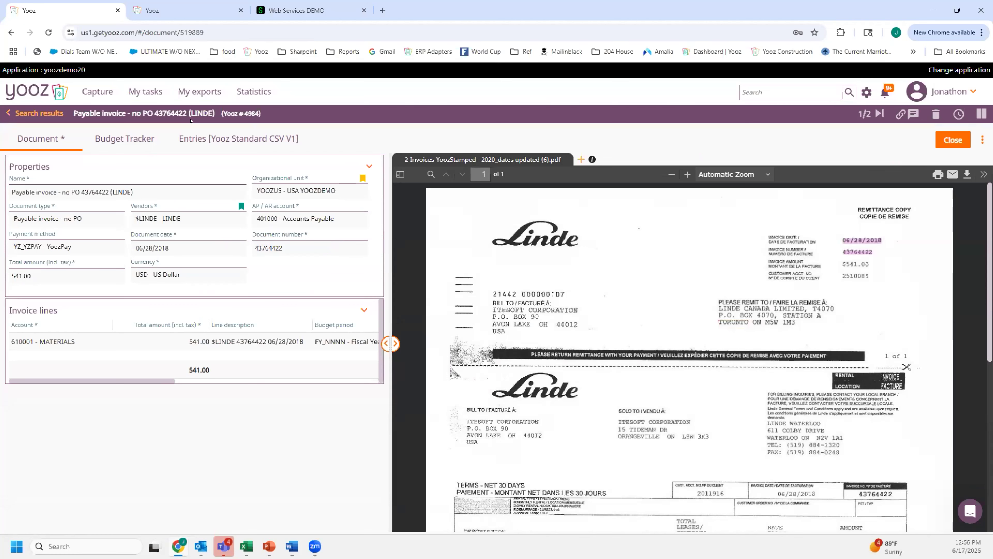
left_click(51, 113)
left_click(51, 114)
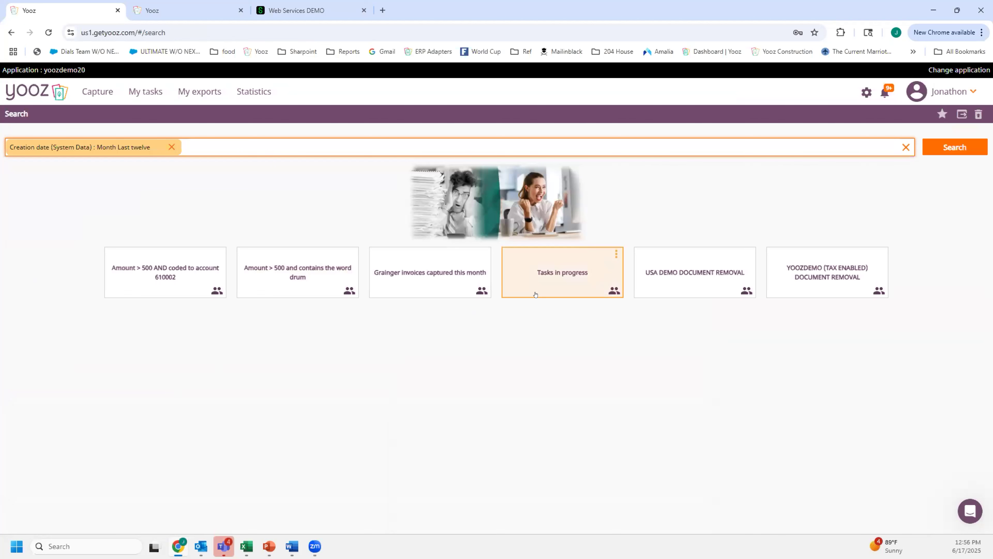
- Run the saved "Tasks in progress" search and look up additional search criteria matching "tot"
left_click(565, 284)
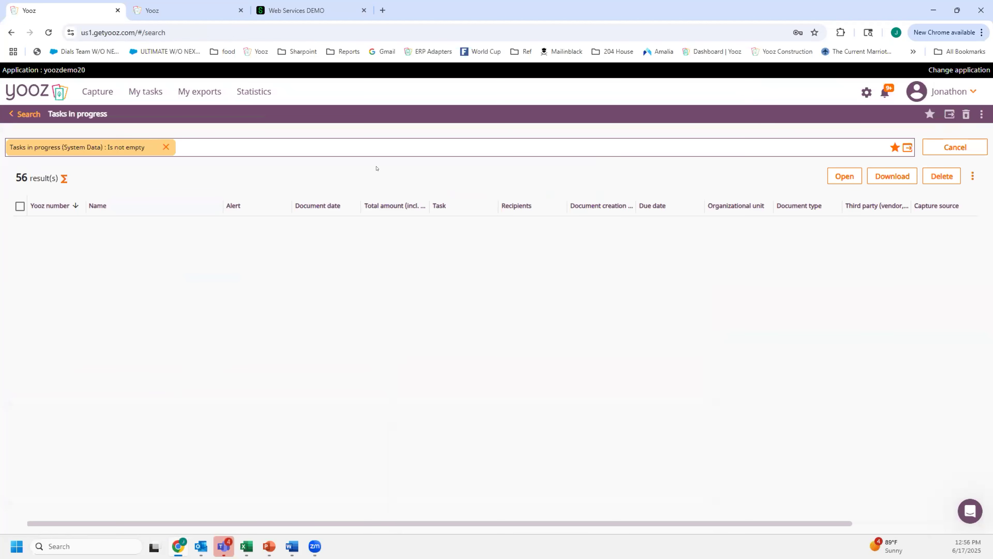
left_click(371, 147)
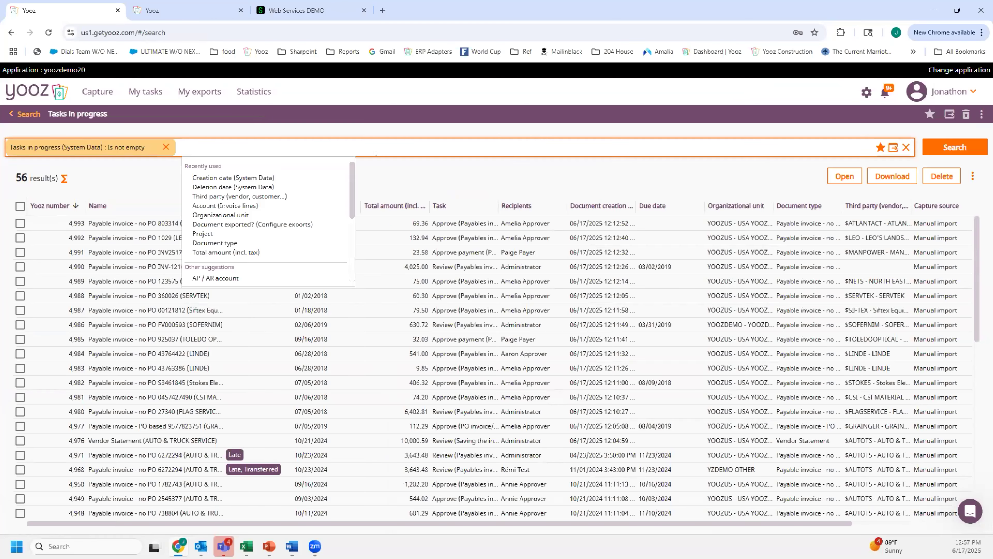
type("tot")
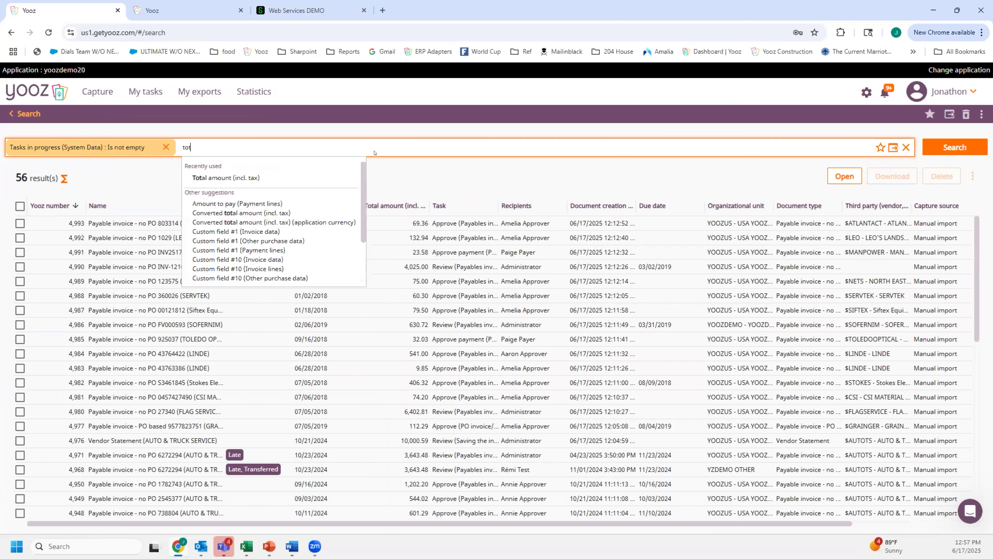
left_click(407, 168)
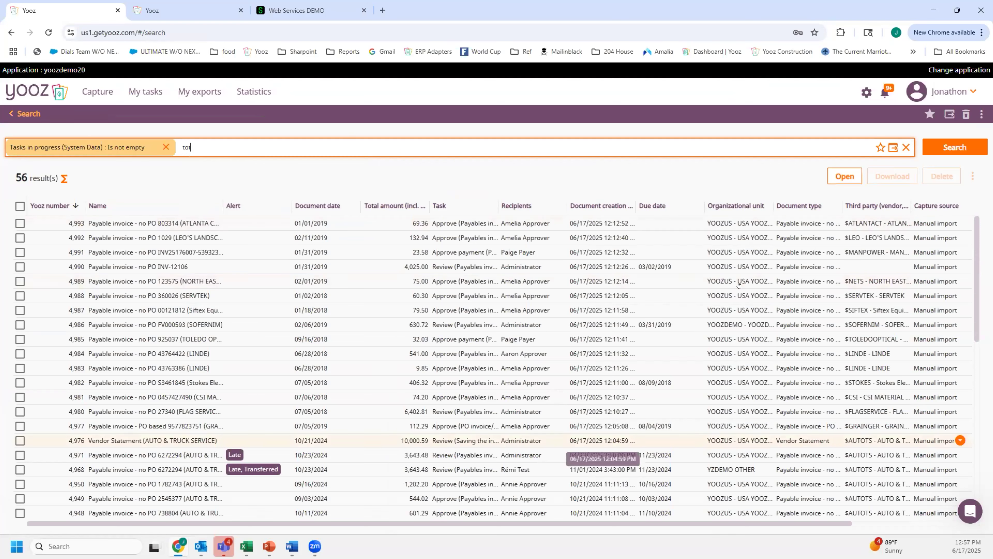
- Group the tasks-in-progress results by Recipients and show the documents assigned to the second recipient
left_click(981, 118)
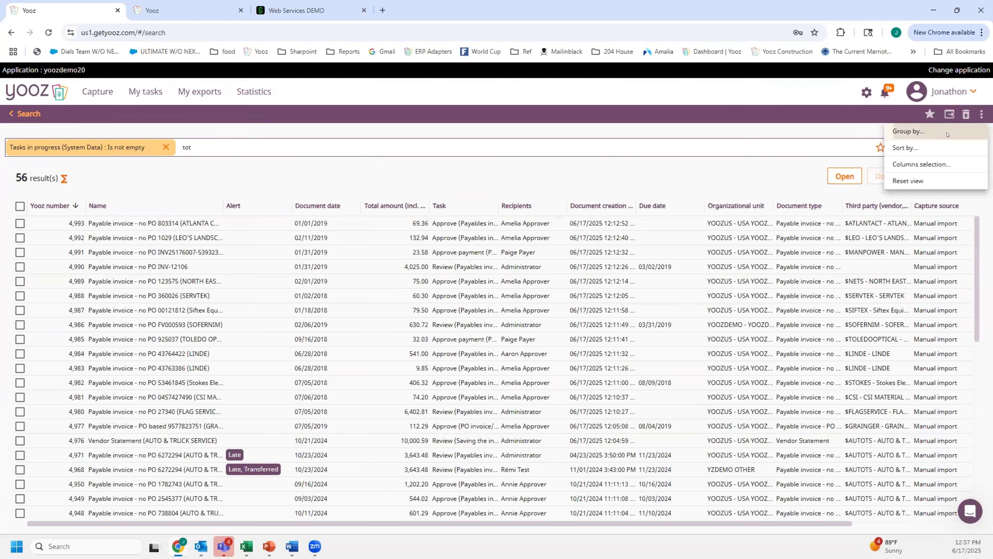
type("rec")
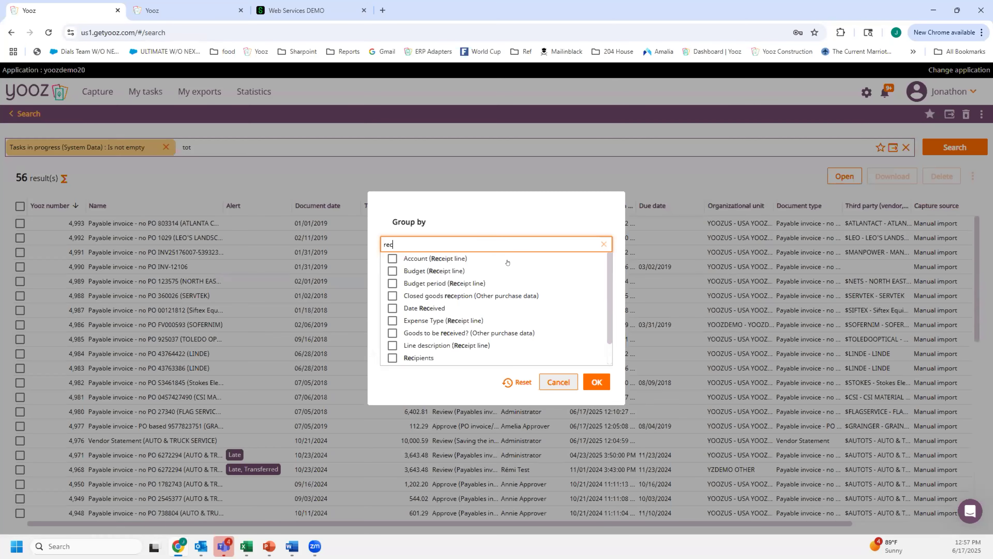
left_click(418, 357)
left_click(596, 382)
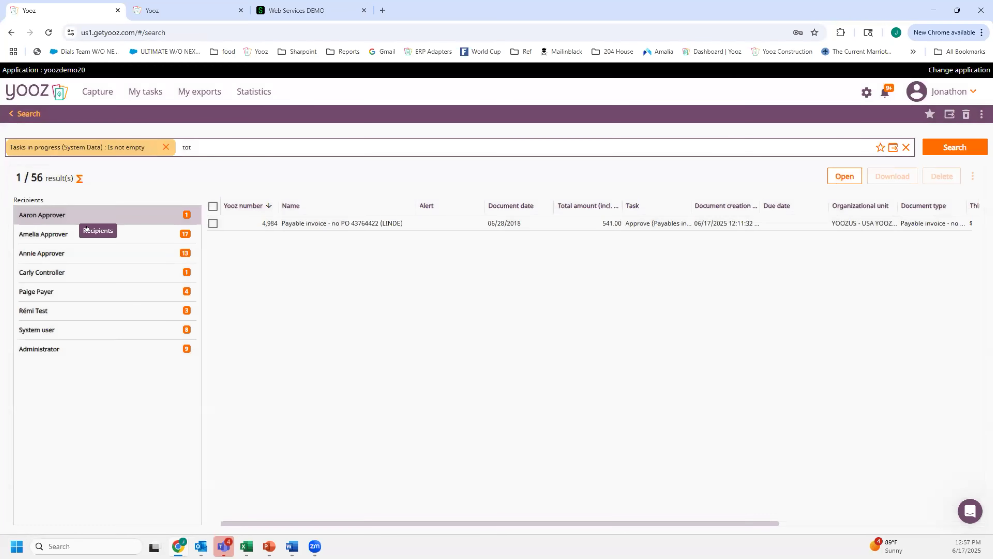
left_click(87, 232)
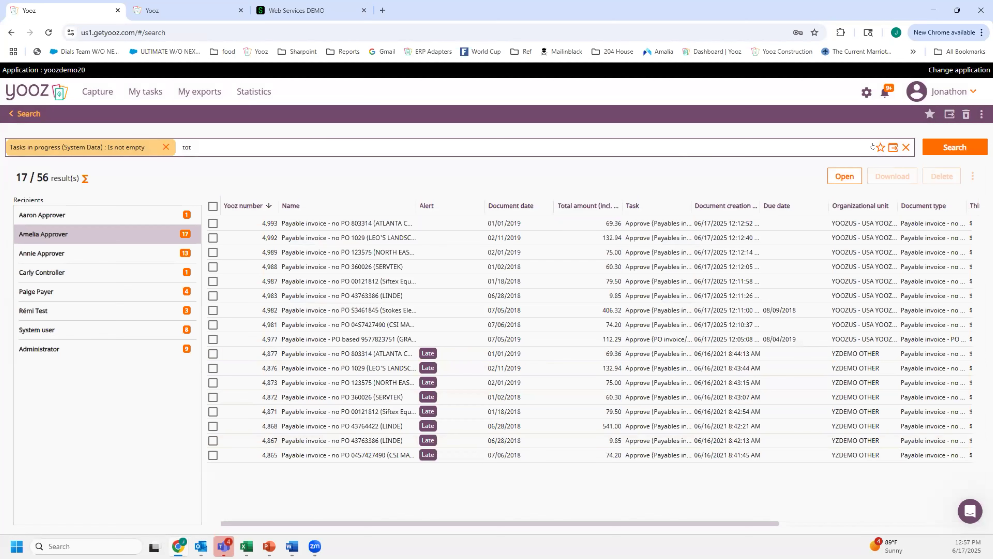
- Look at the options for adding this search to the favorites, including sharing with other users, and cancel without saving
left_click(881, 147)
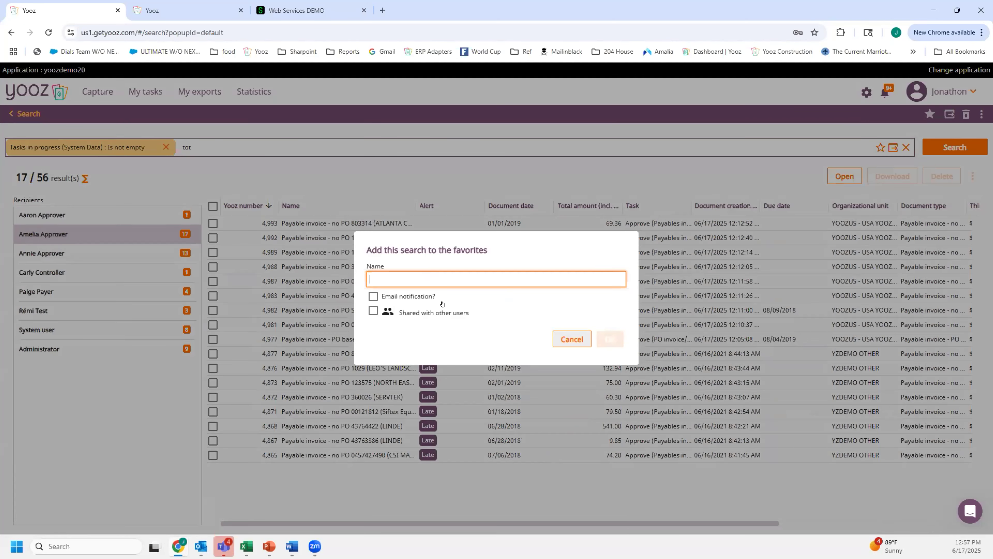
left_click(442, 311)
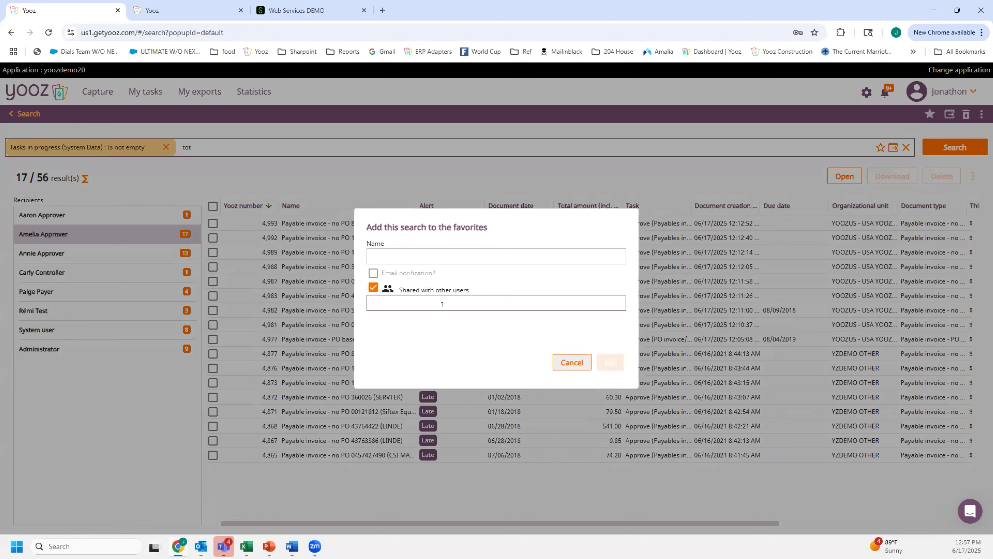
left_click(572, 363)
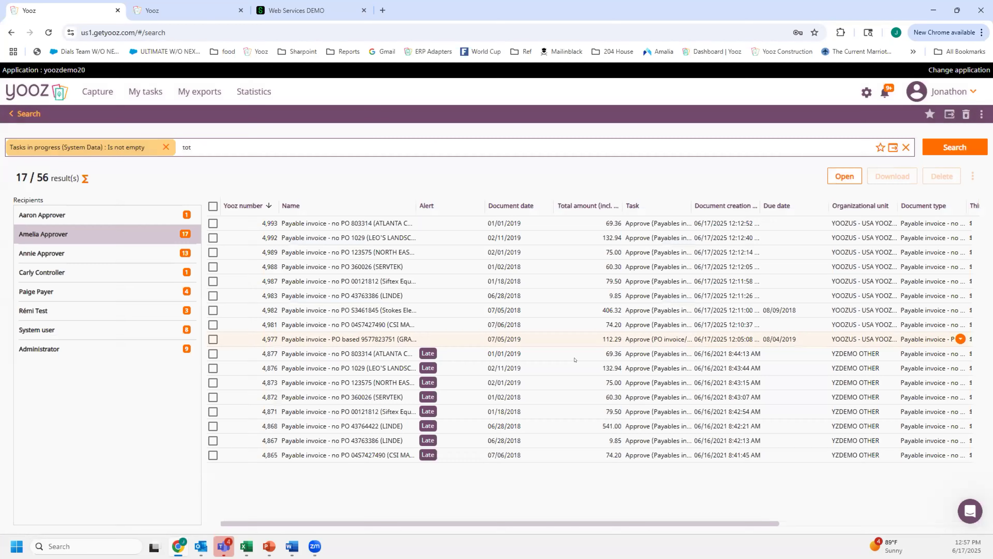
- View the templates available for creating a report from this search, and cancel the report
left_click(894, 148)
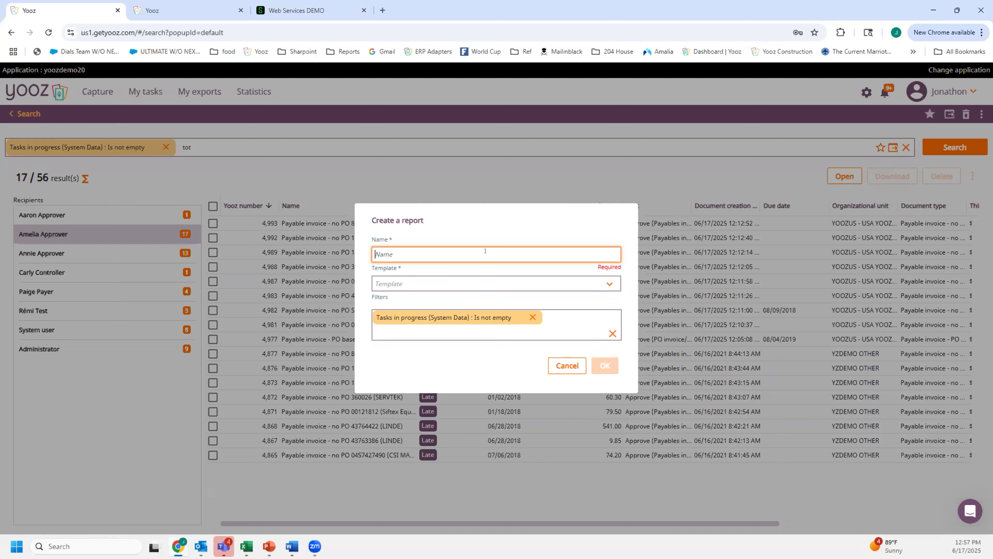
left_click(468, 284)
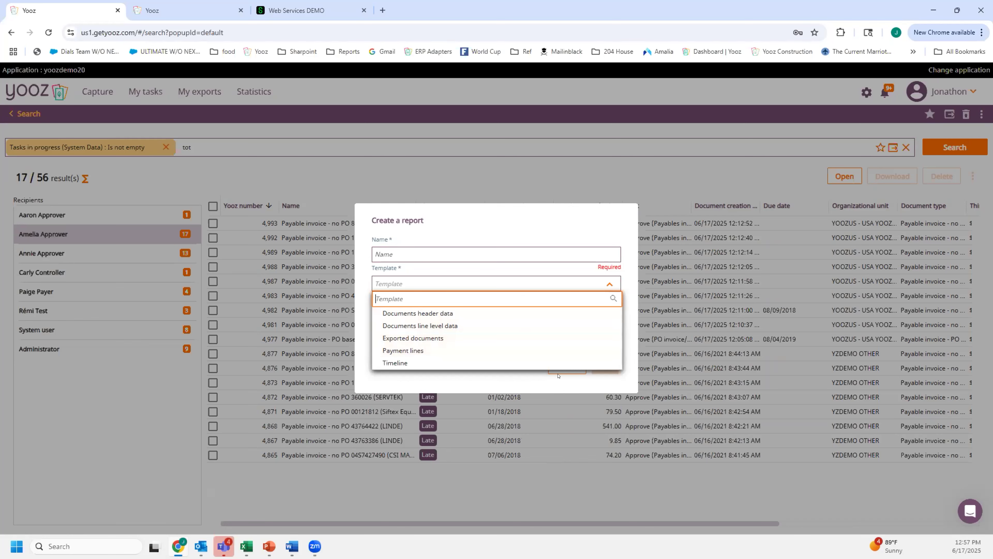
left_click(532, 392)
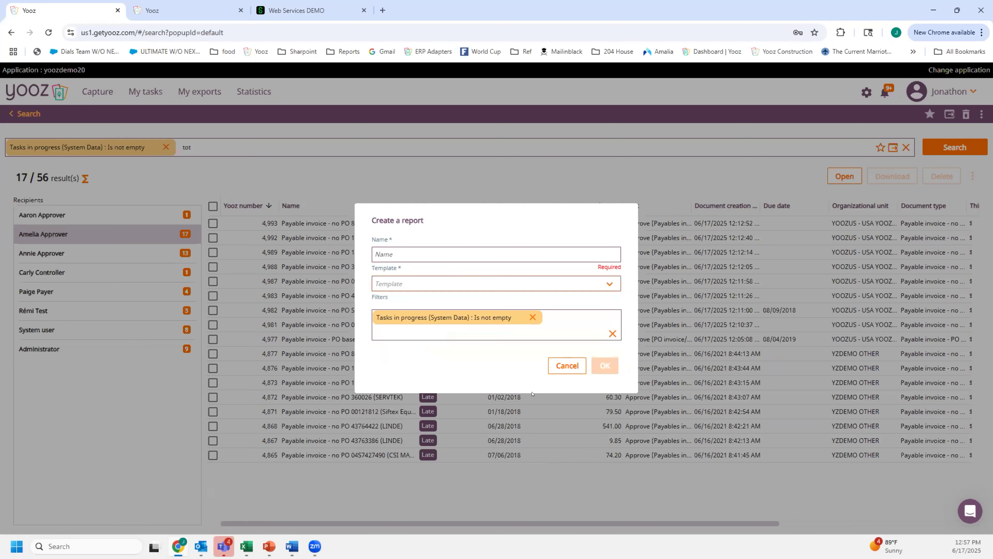
left_click(567, 366)
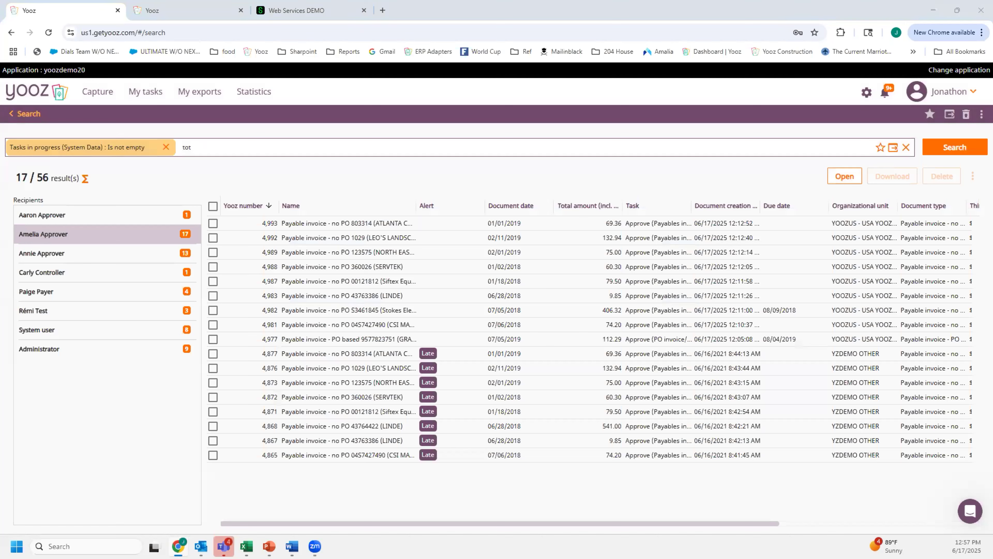
- Switch to the Excel reports workbook, review the Timeline sheet's charts down to the average validation times, and return to Yooz
key("alt+Tab")
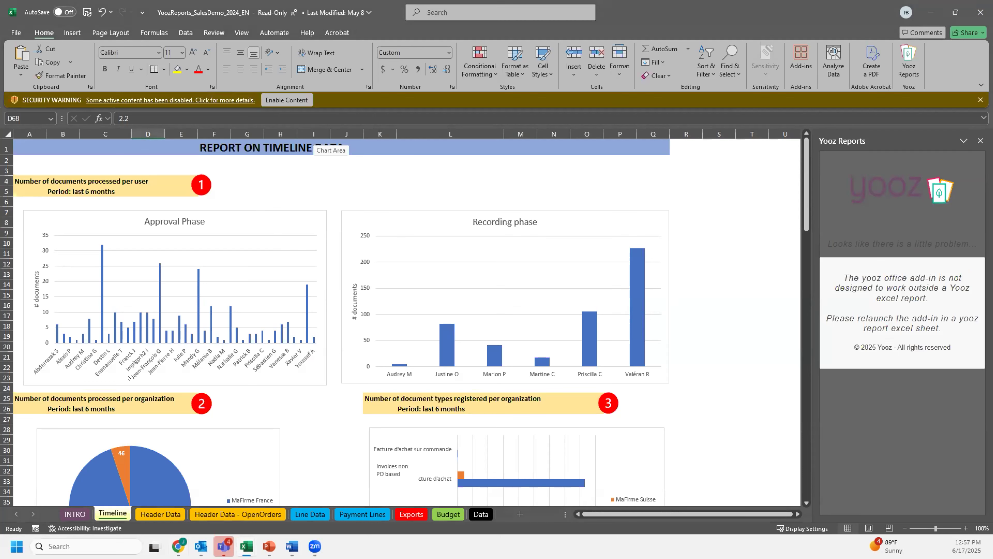
scroll(222, 269, "down", 6)
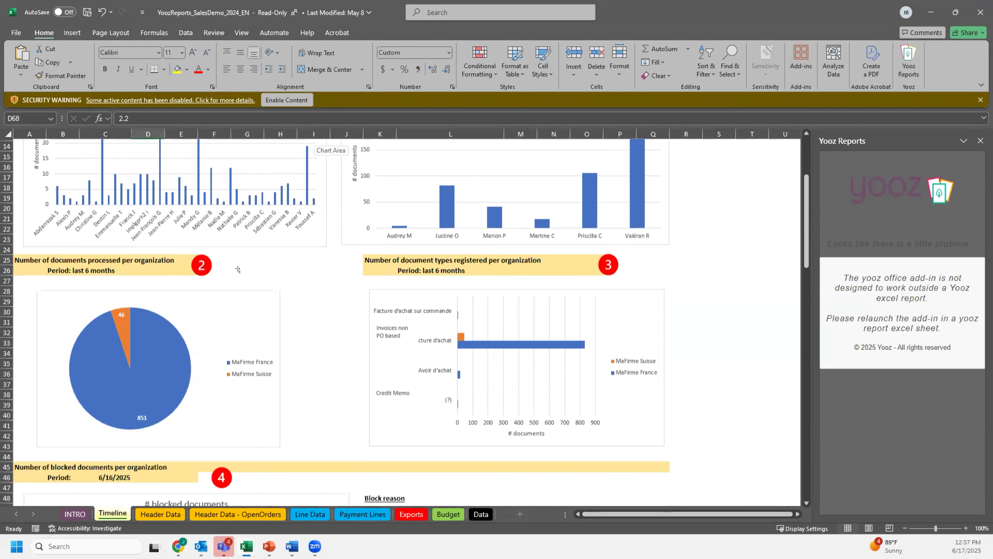
scroll(236, 270, "down", 8)
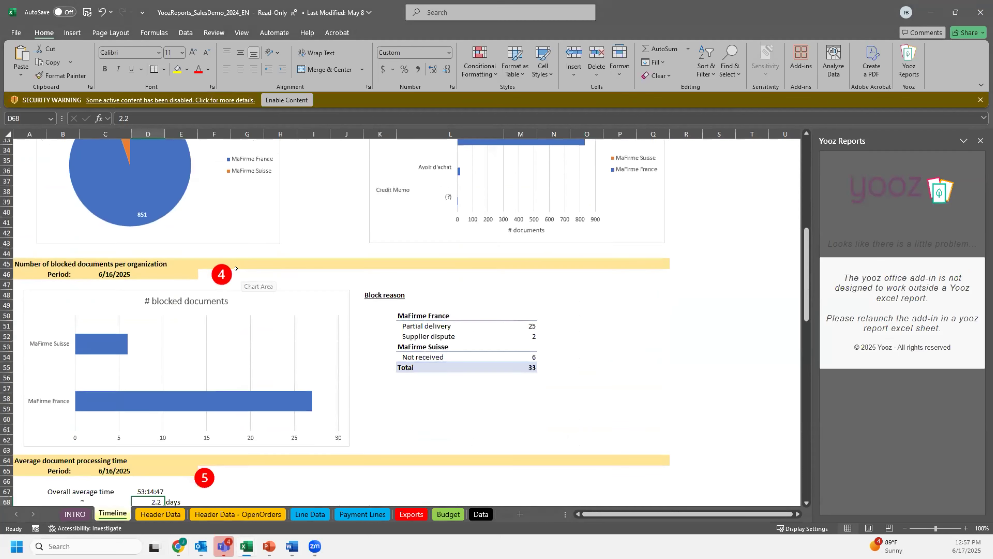
scroll(235, 275, "down", 7)
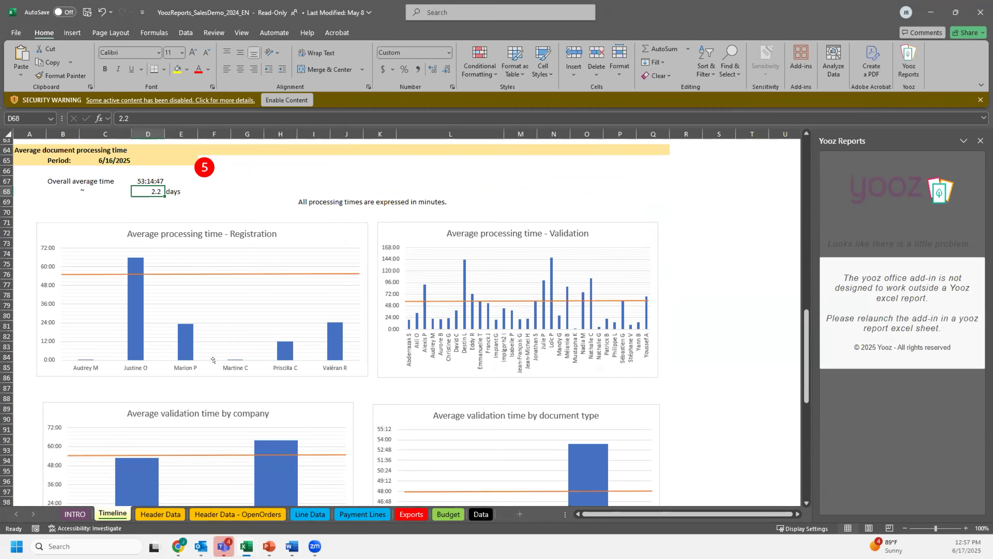
scroll(216, 361, "down", 2)
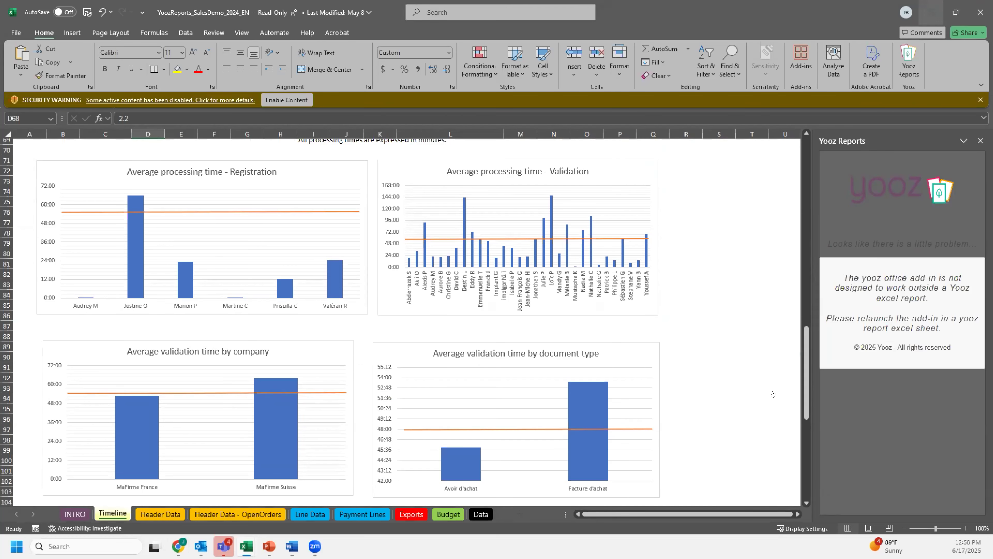
left_click(930, 12)
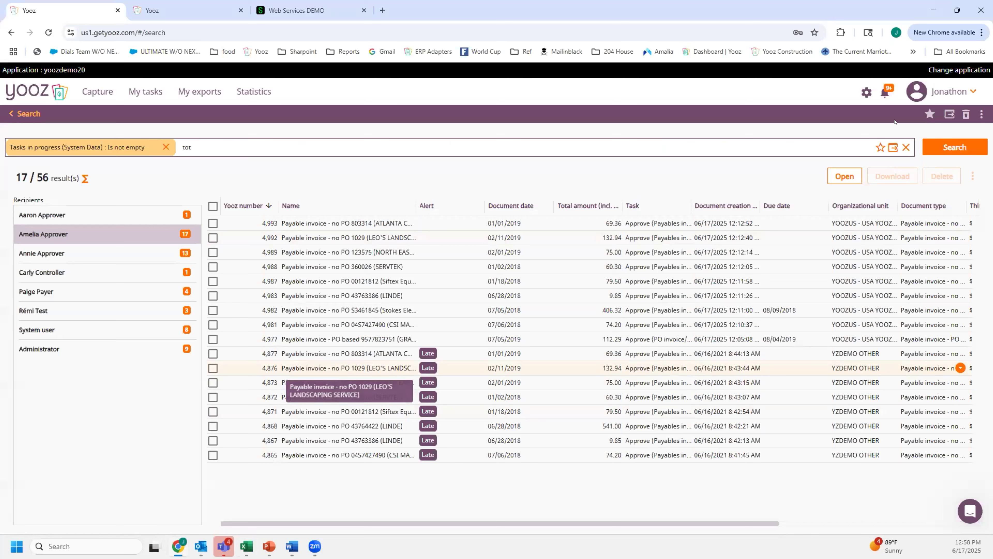
- Select all documents listed for the second recipient
left_click(212, 206)
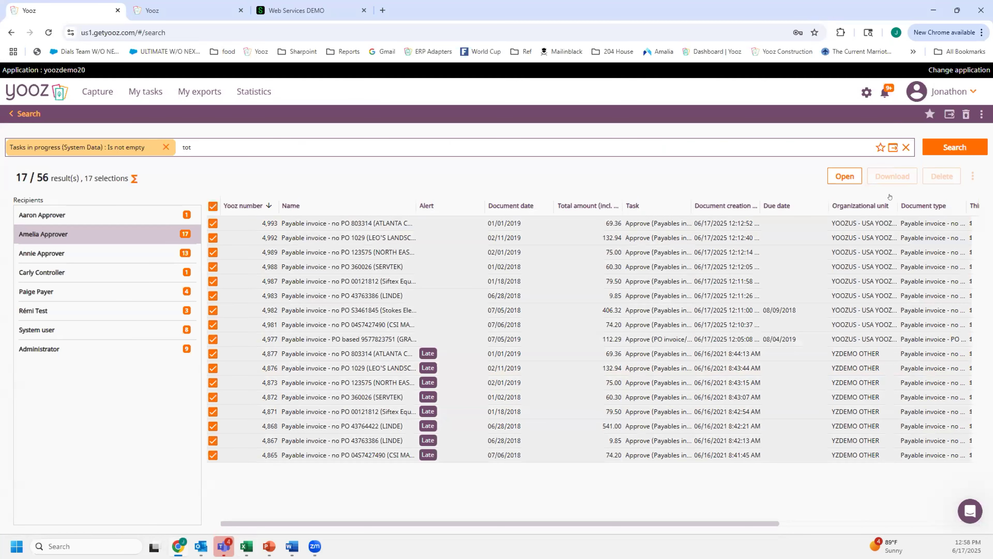
left_click(651, 146)
left_click(641, 168)
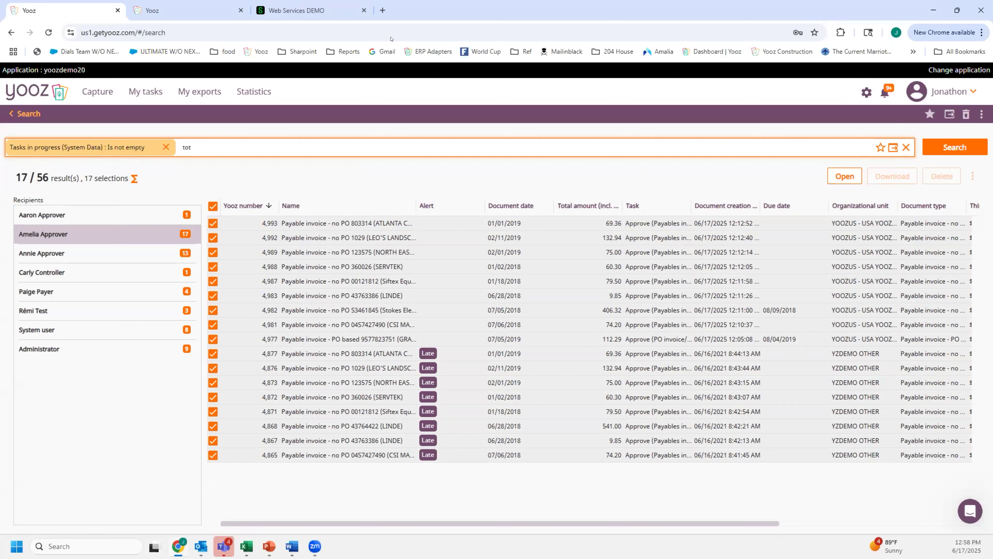
- Switch to Sage Intacct, open the Accounts Payable bills list, and go to page 6
left_click(285, 10)
mouse_move(82, 113)
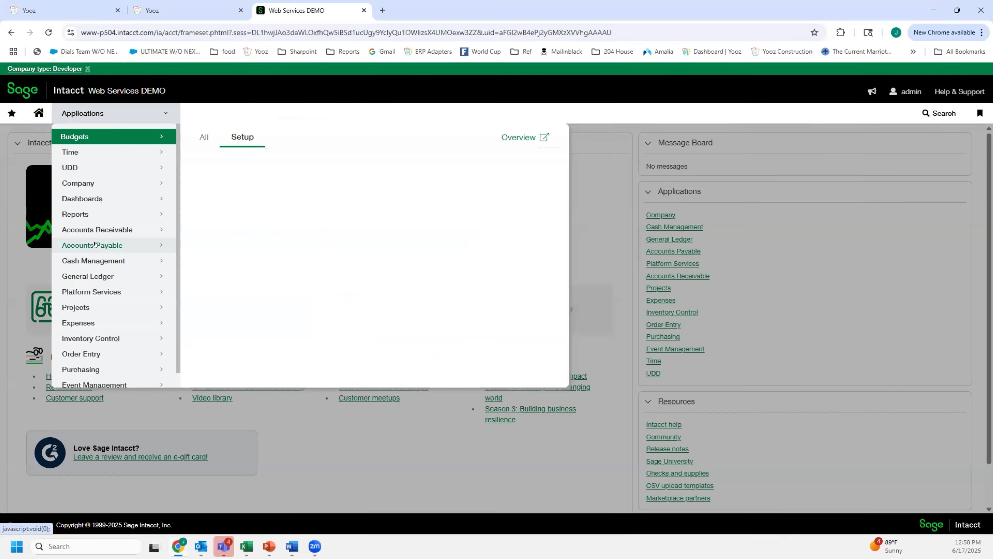
mouse_move(113, 244)
left_click(207, 184)
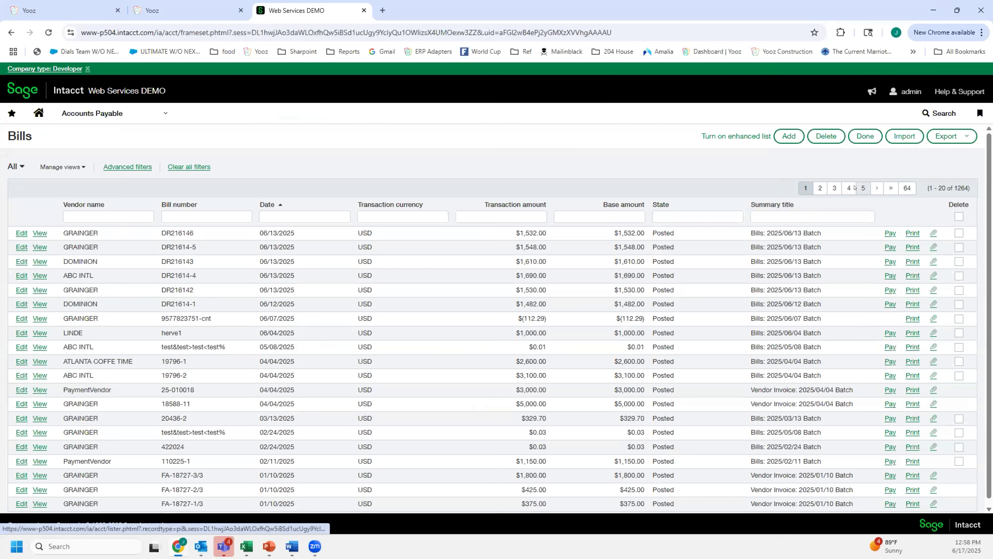
left_click(846, 192)
left_click(870, 187)
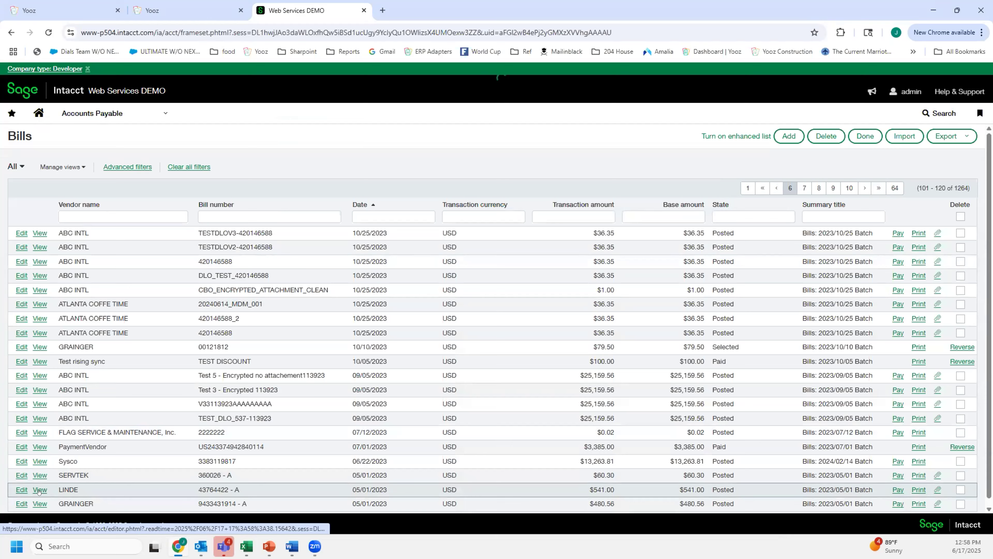
- View the LINDE bill for 541.00 and examine its attached invoice, invoice history, Yooz URL and entries
left_click(41, 490)
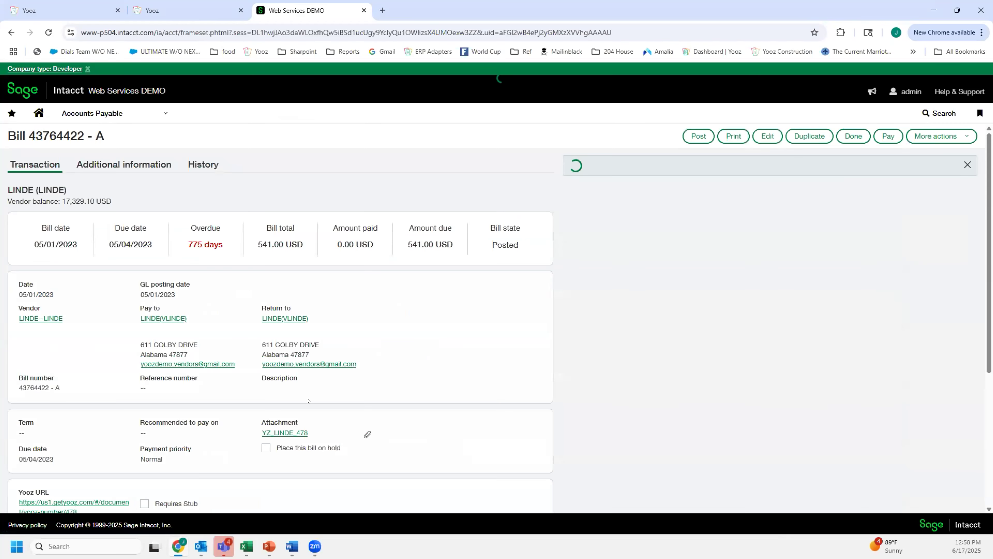
scroll(788, 325, "down", 6)
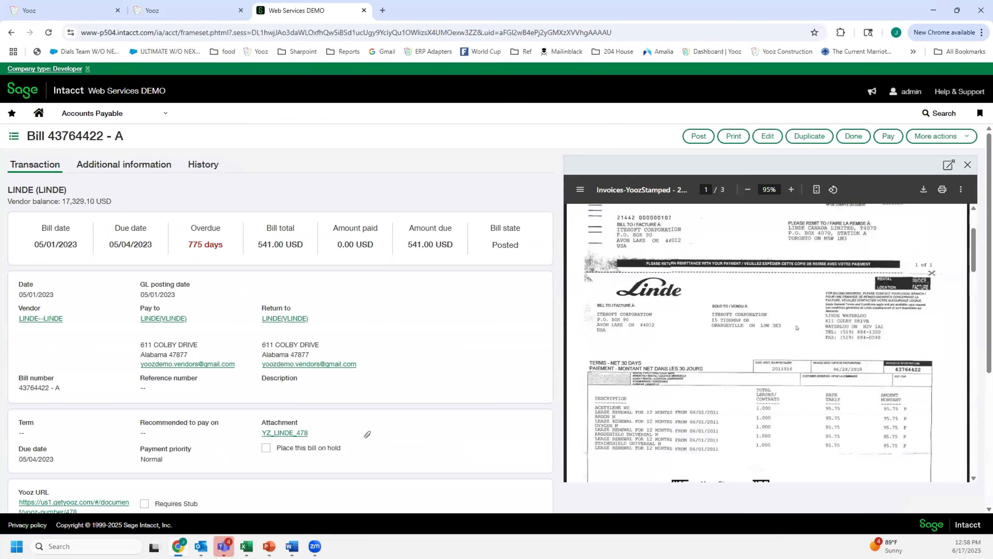
scroll(789, 325, "down", 10)
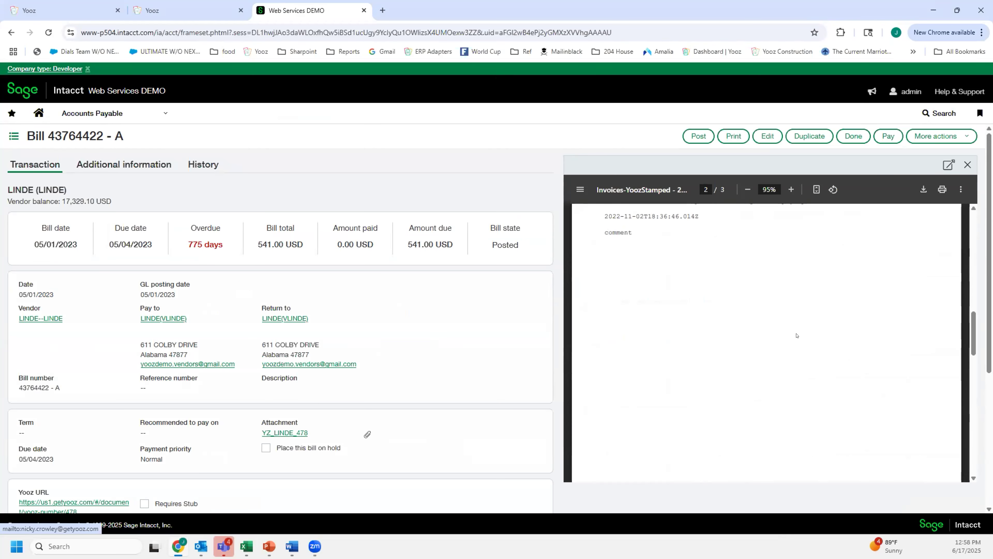
scroll(797, 335, "down", 5)
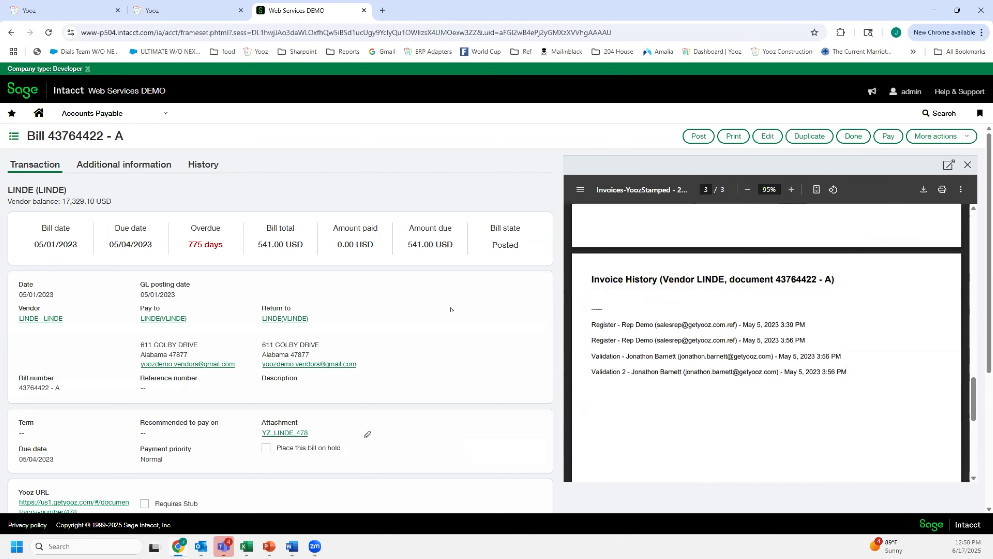
scroll(455, 309, "down", 3)
scroll(456, 309, "down", 2)
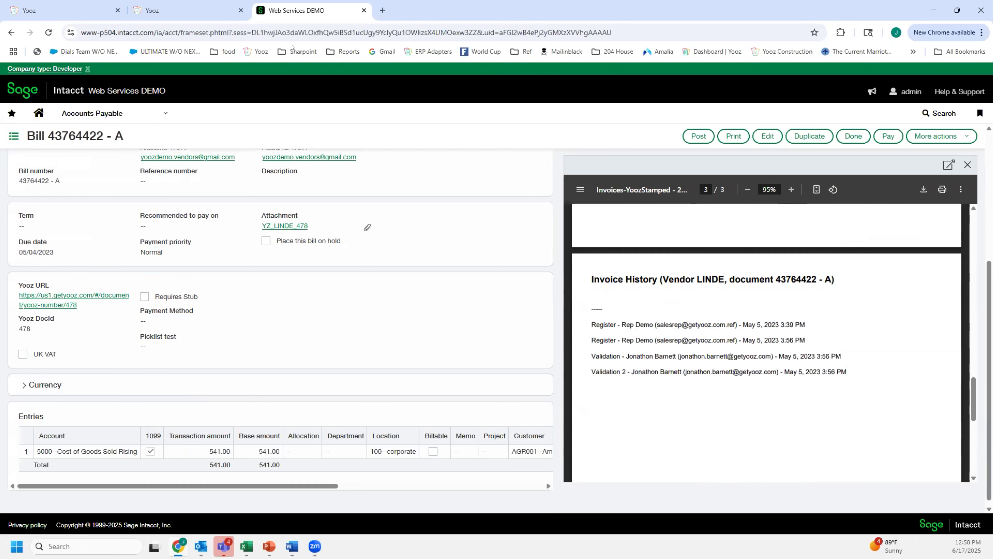
- Switch back to the Yooz search results and return to the search start page
left_click(145, 10)
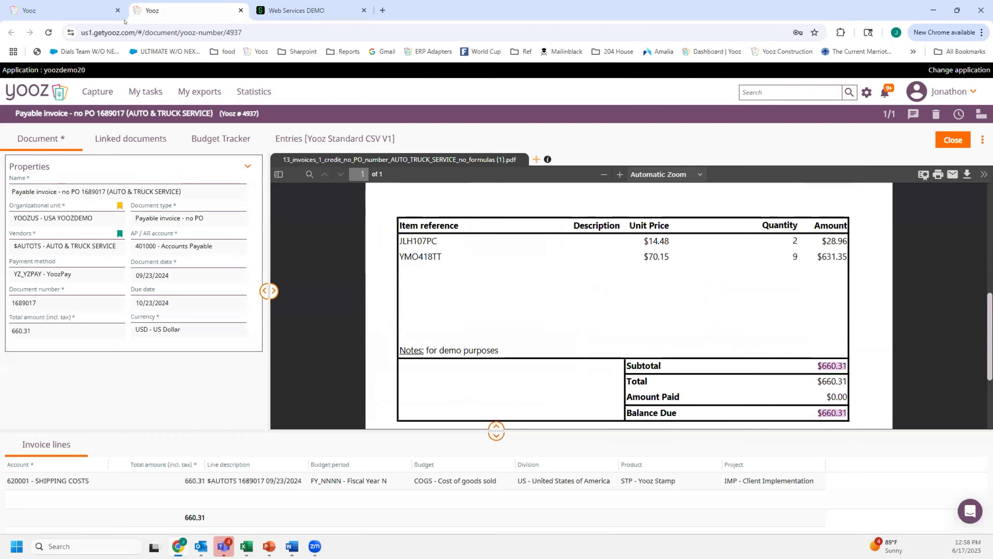
left_click(94, 16)
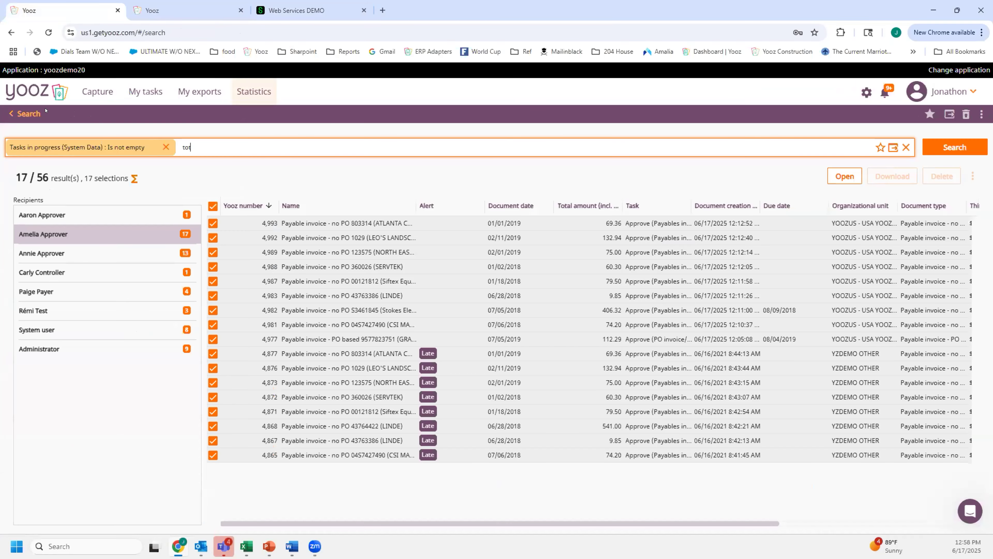
left_click(27, 113)
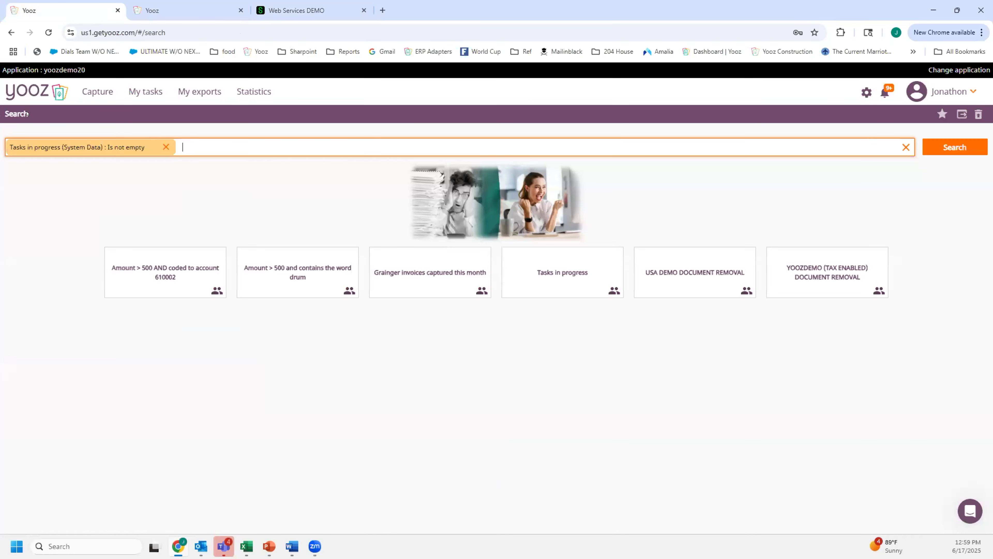